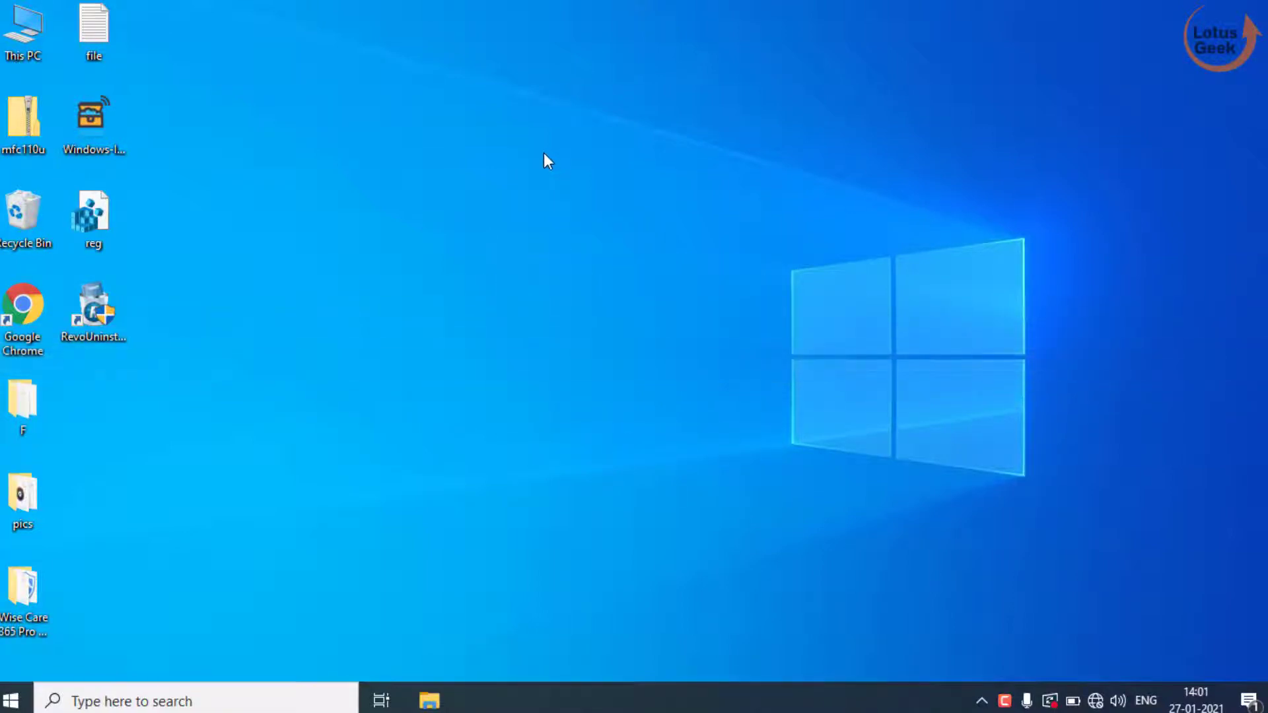
Step: From This PC's Manage option, show Device Manager and expand Universal Serial Bus controllers
right_click(35, 40)
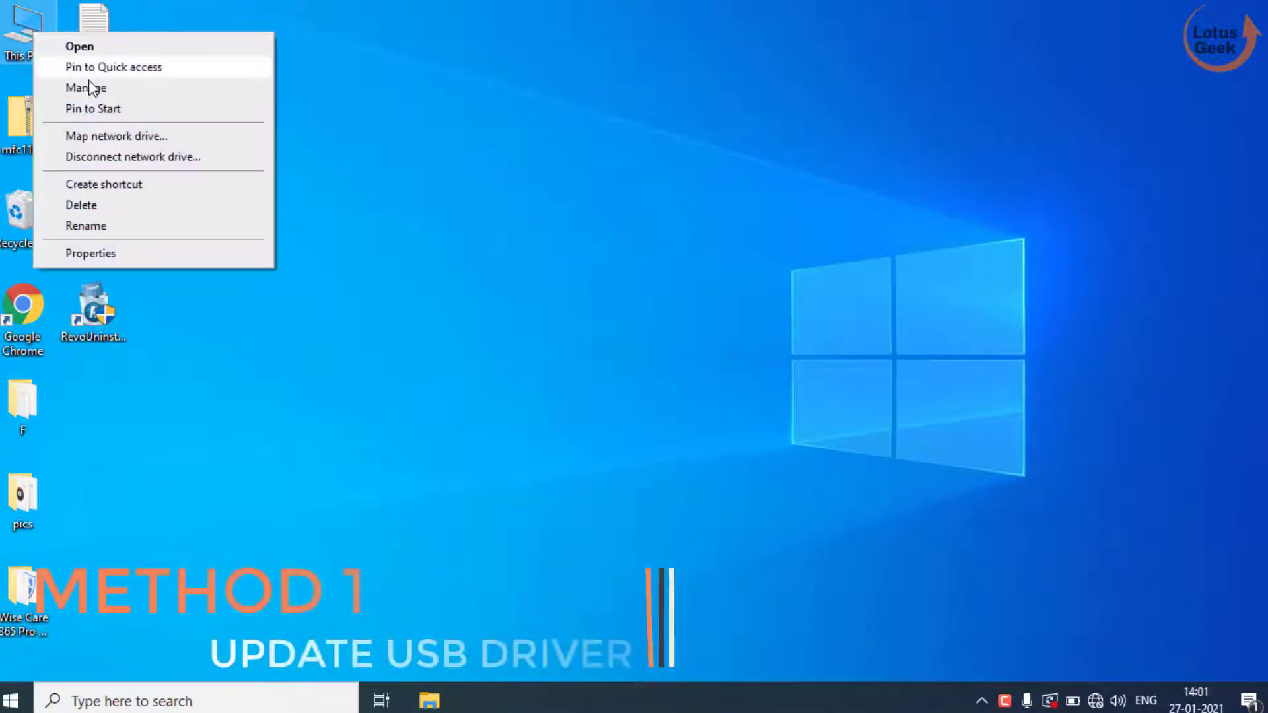
left_click(134, 90)
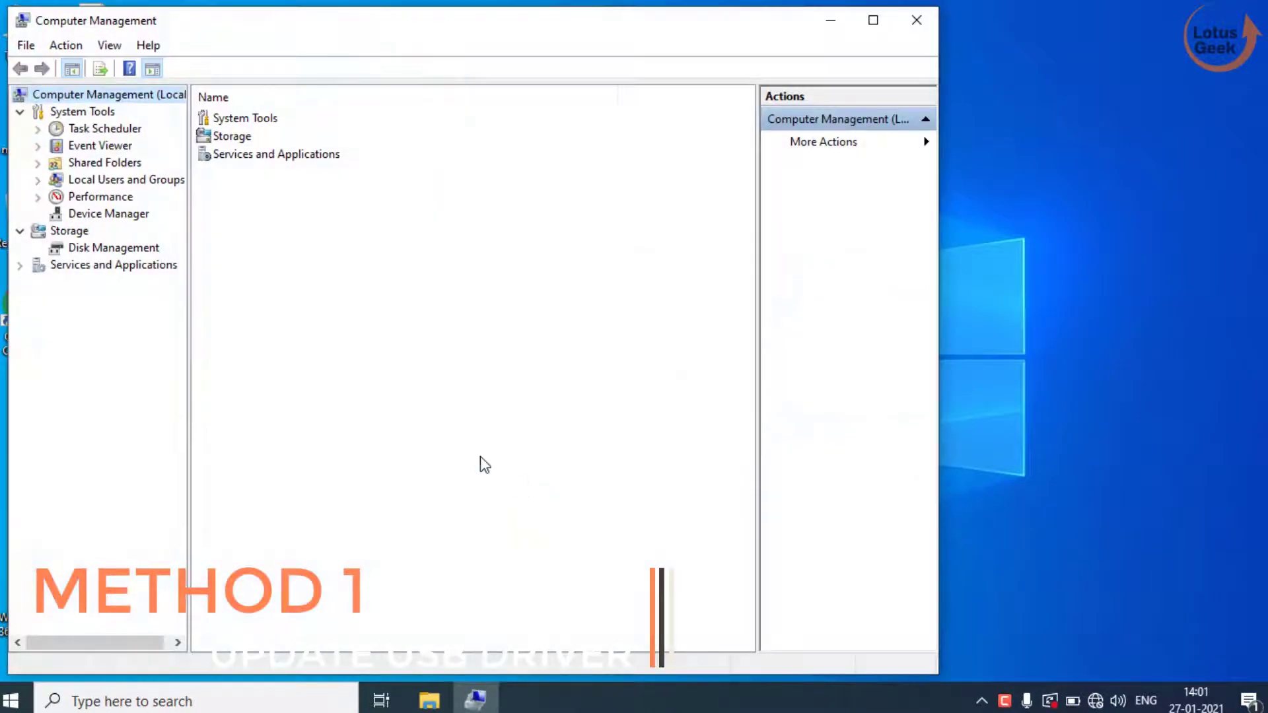
left_click(94, 214)
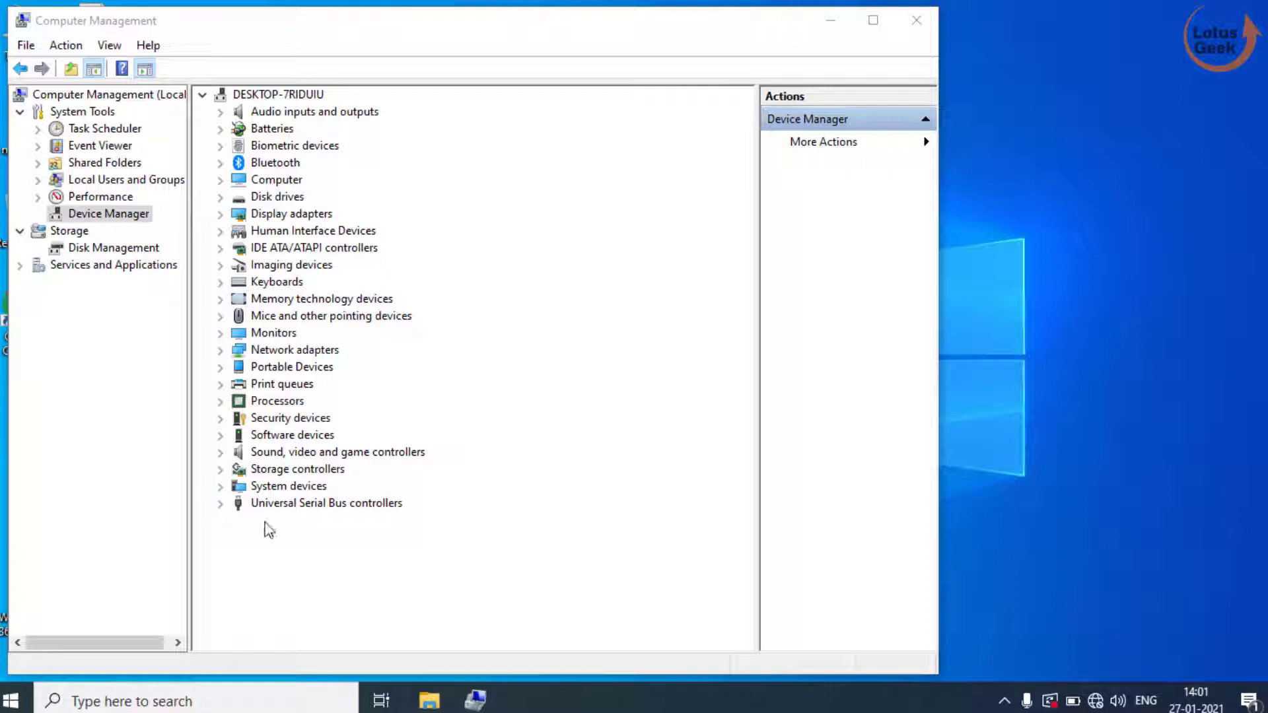
left_click(289, 506)
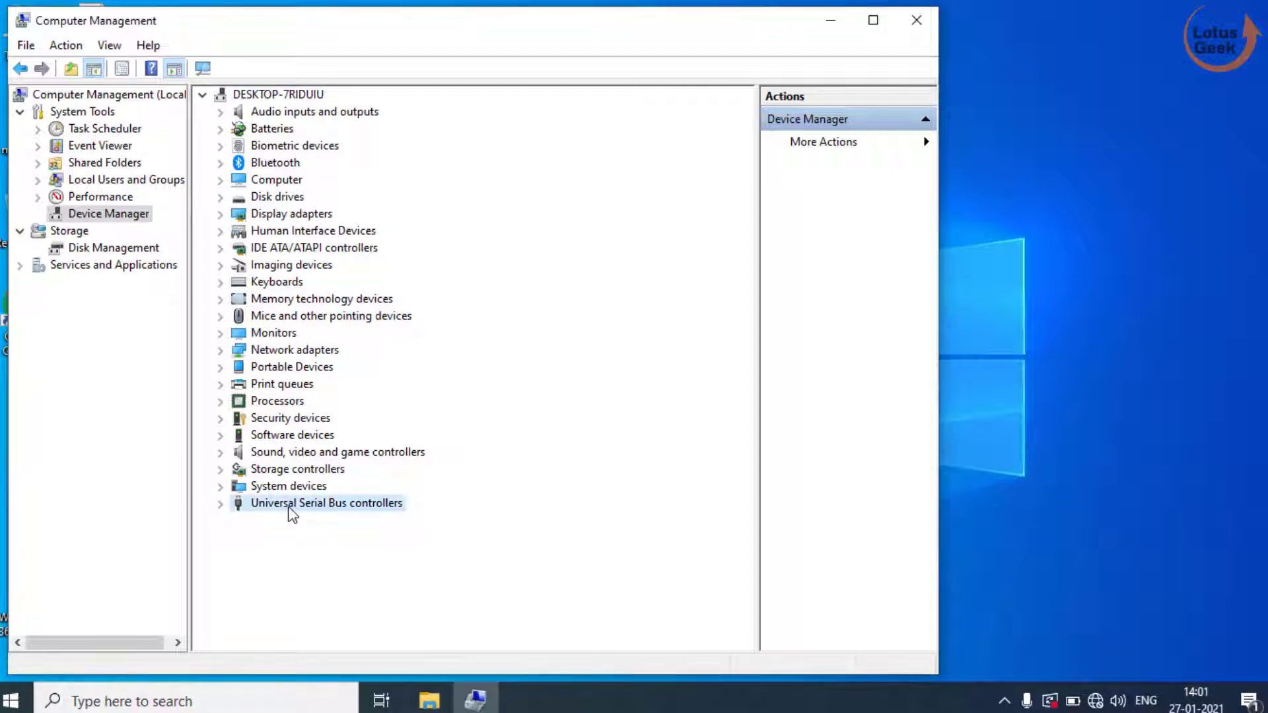
left_click(222, 503)
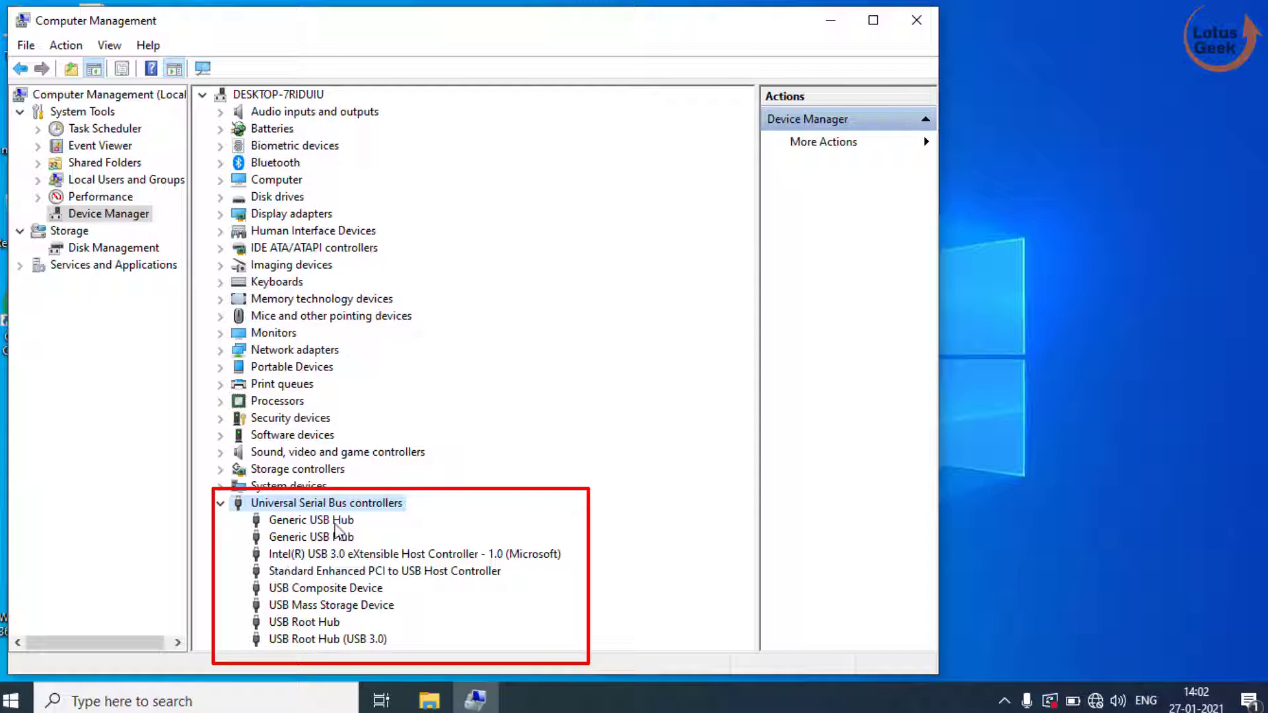
Step: Update the Generic USB Hub driver via automatic search, confirming the best driver is already installed
right_click(334, 529)
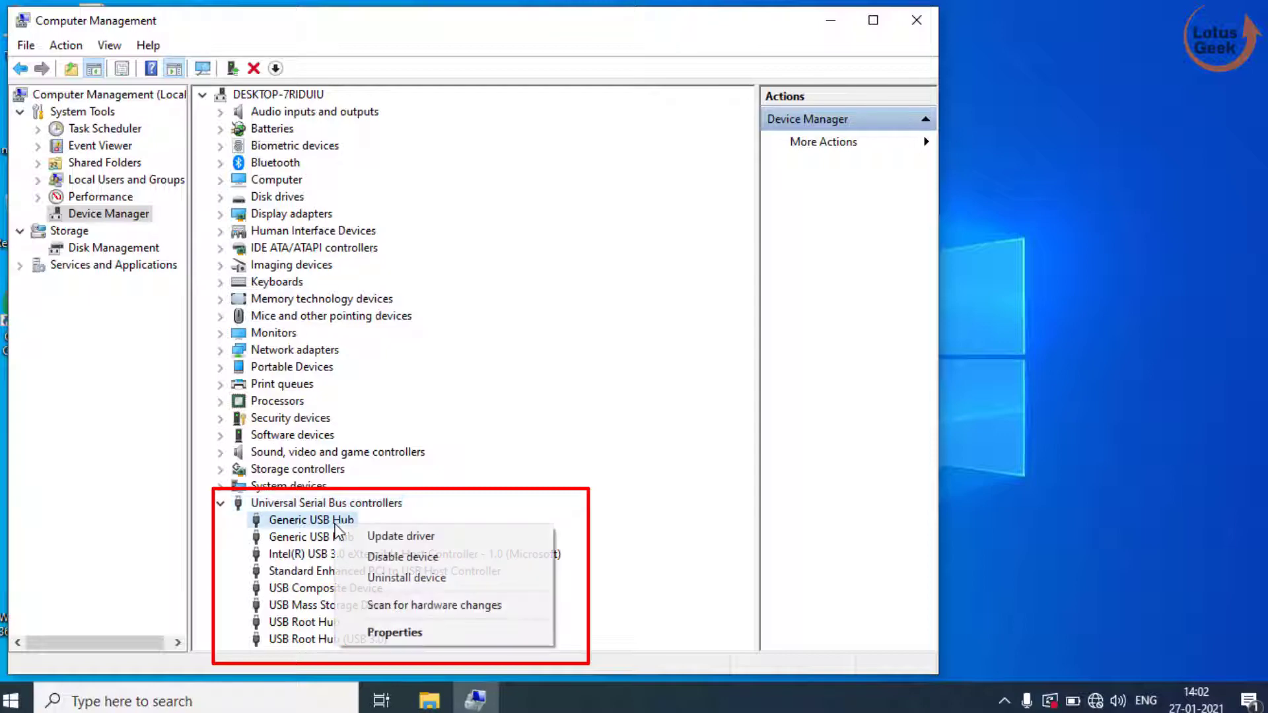
left_click(457, 538)
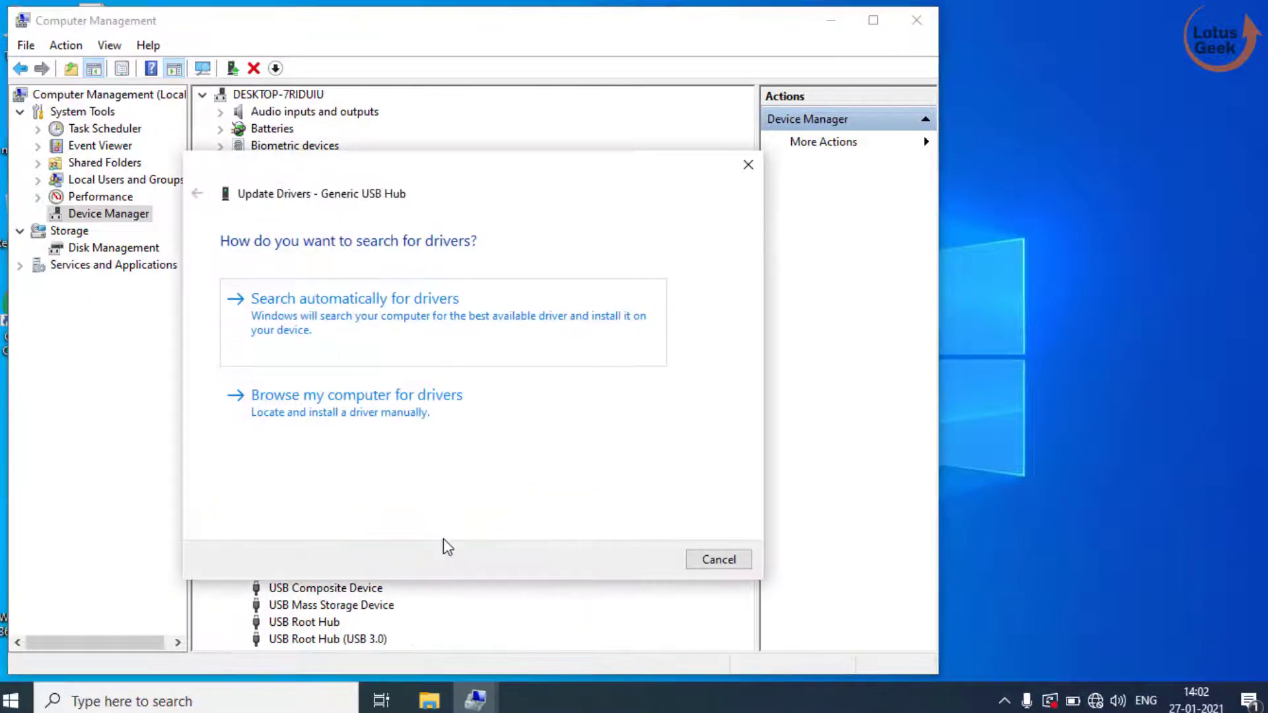
left_click(412, 335)
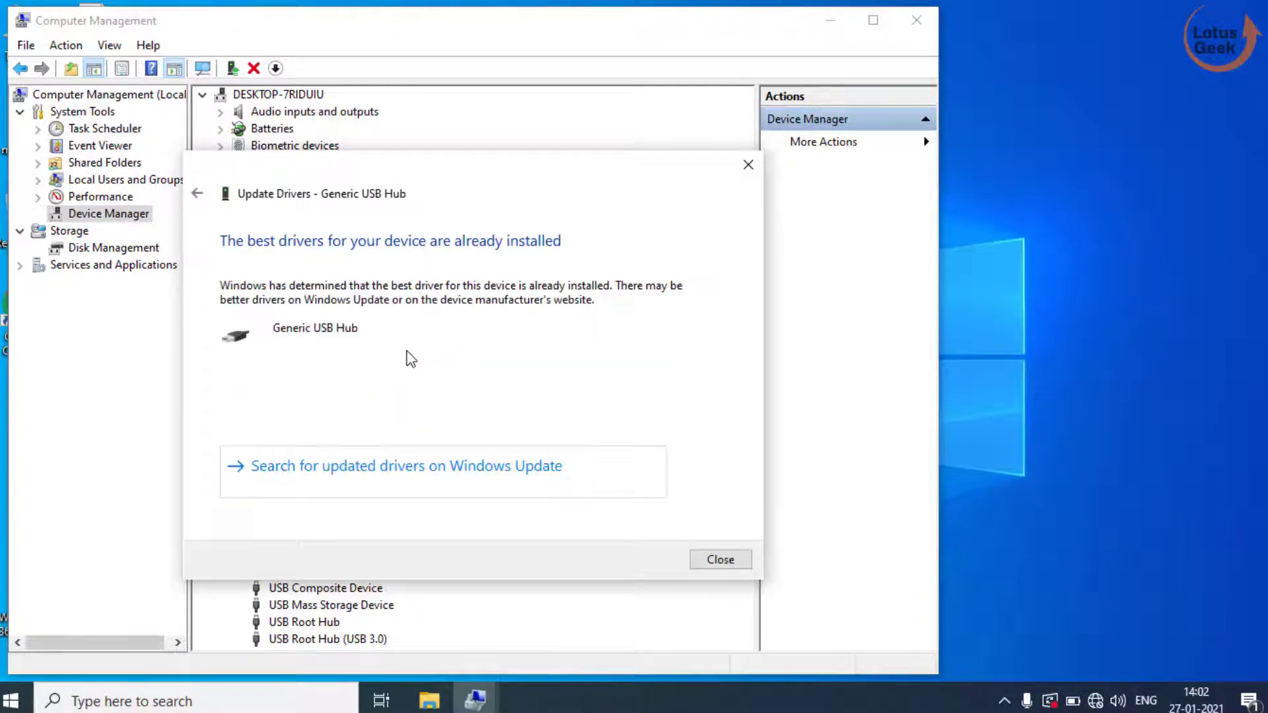
left_click(720, 559)
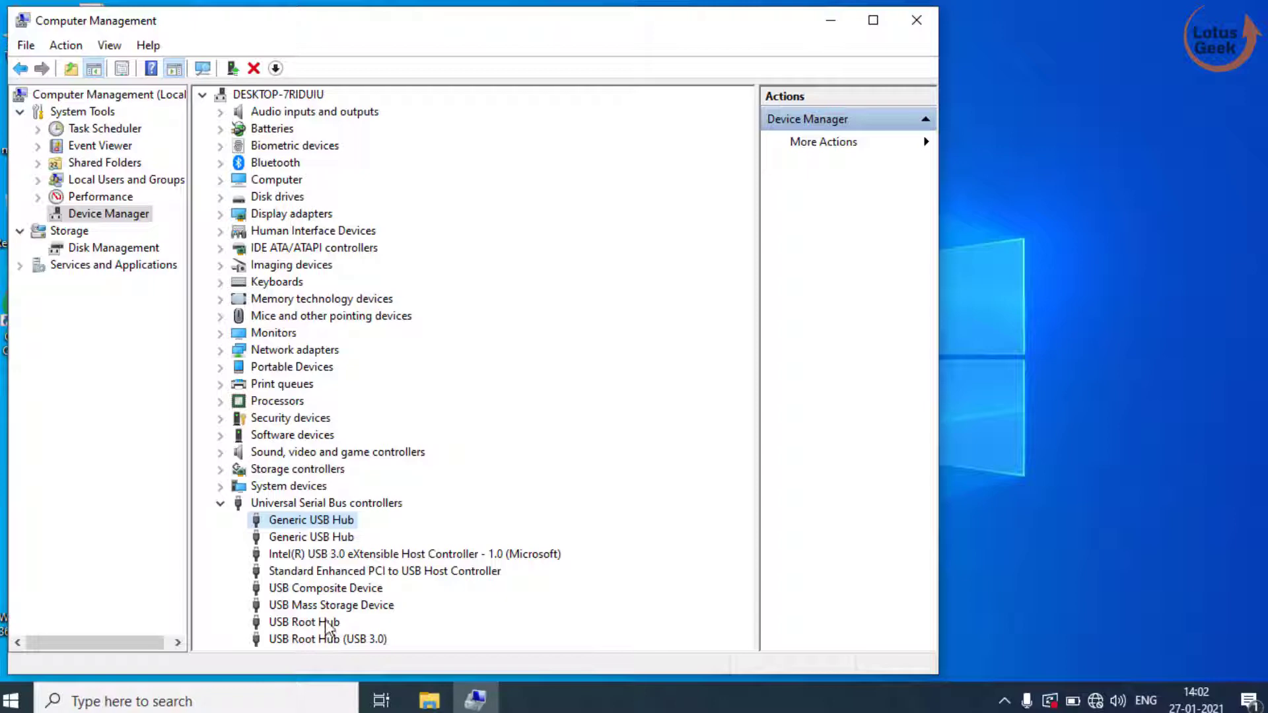
Step: Scan for hardware changes from the Action menu, then close Computer Management
left_click(68, 47)
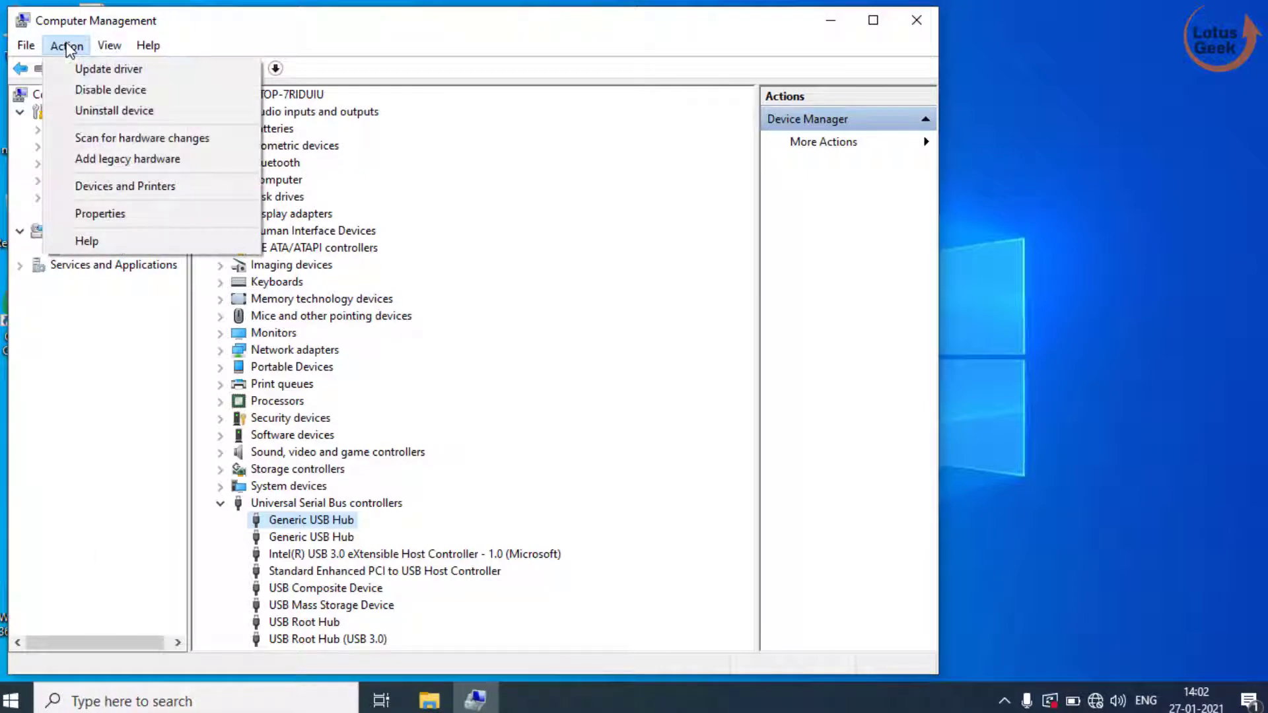
left_click(213, 139)
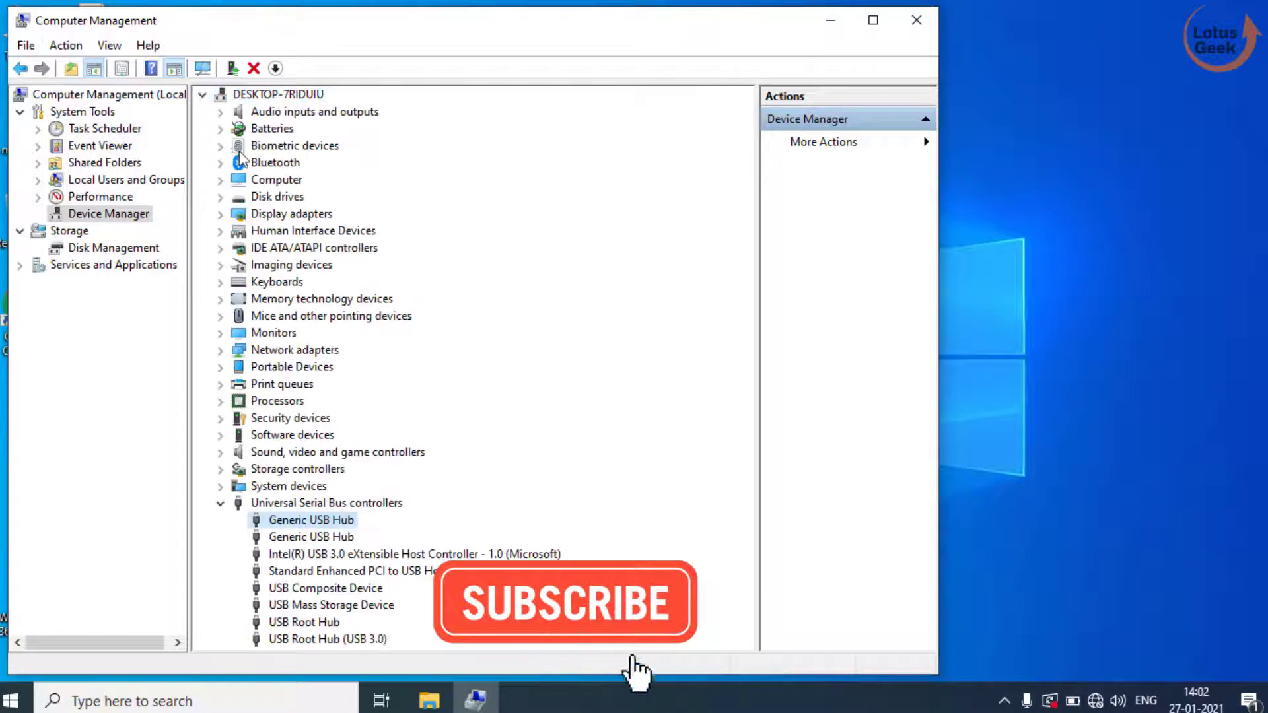
left_click(917, 21)
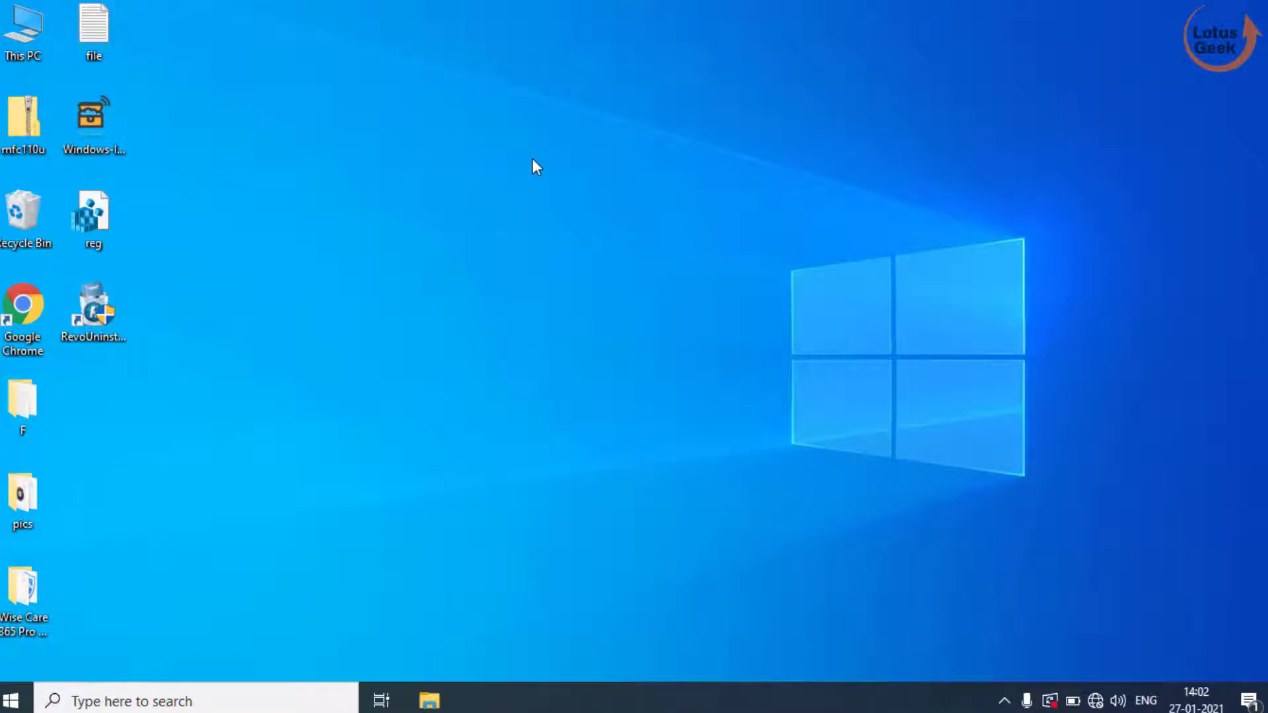
Step: Reopen Device Manager via Manage and select the hp v215b USB Device under Disk drives
right_click(35, 45)
left_click(108, 96)
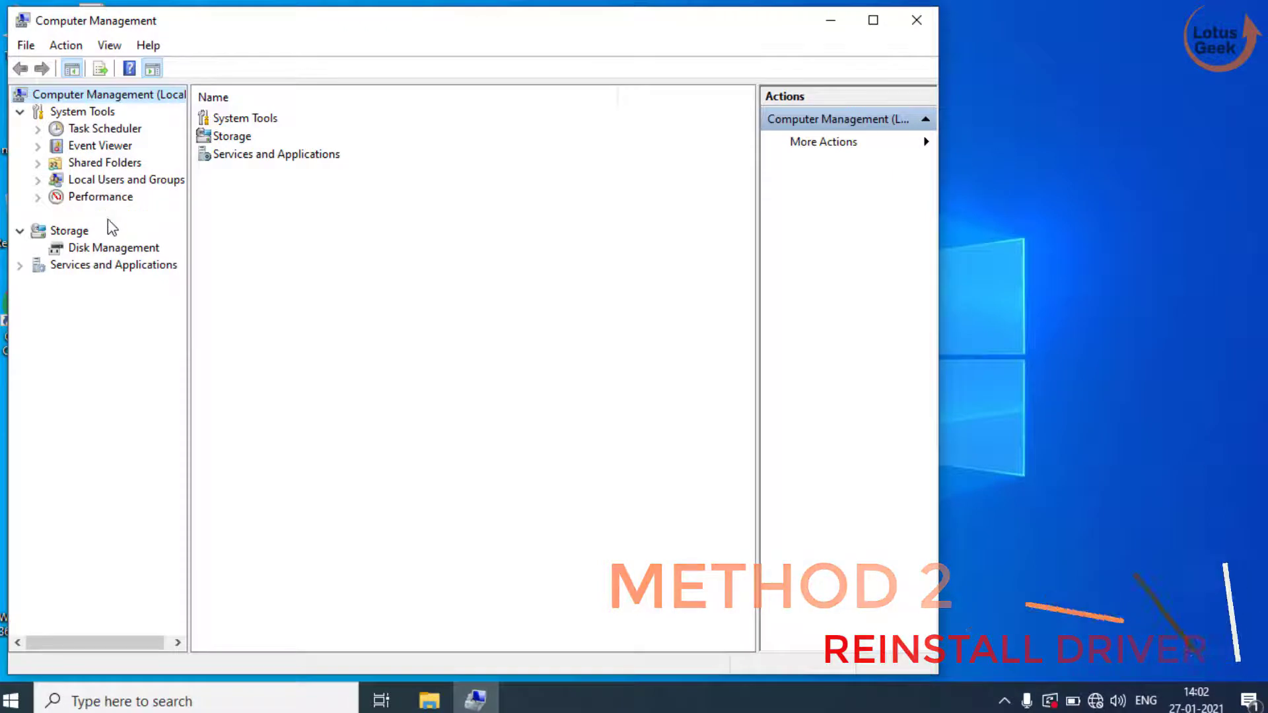
left_click(109, 217)
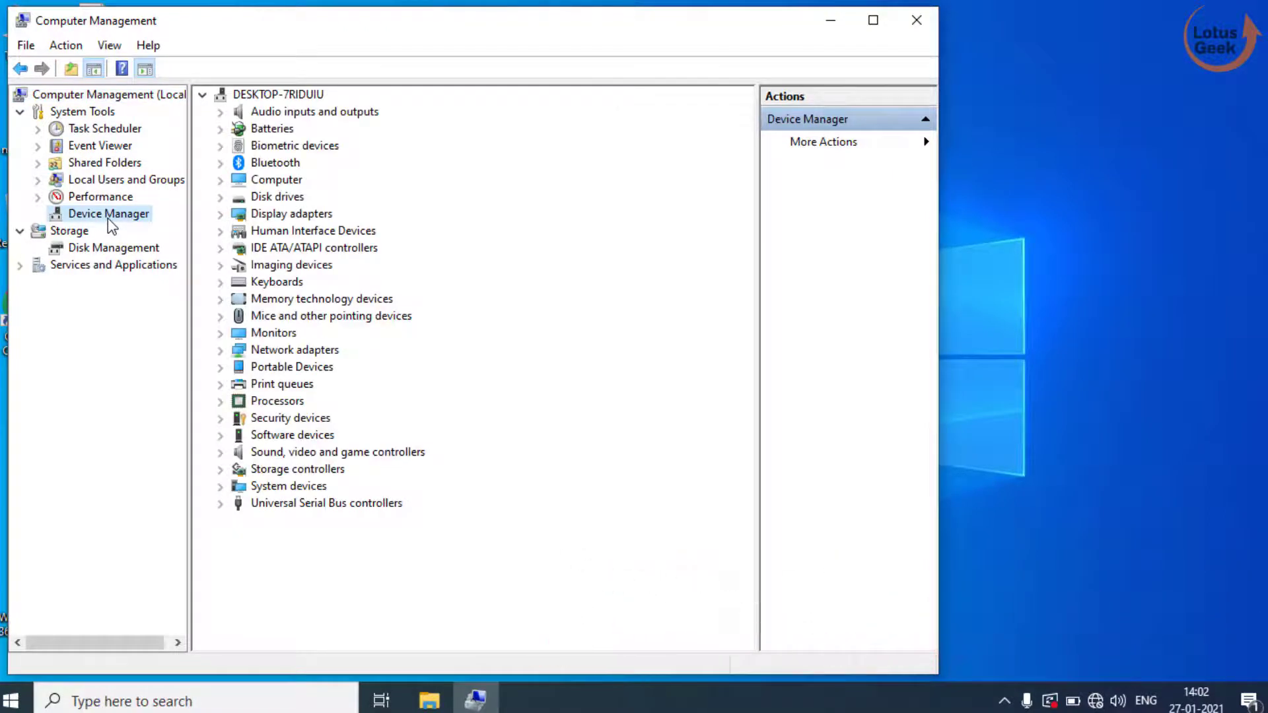
left_click(268, 200)
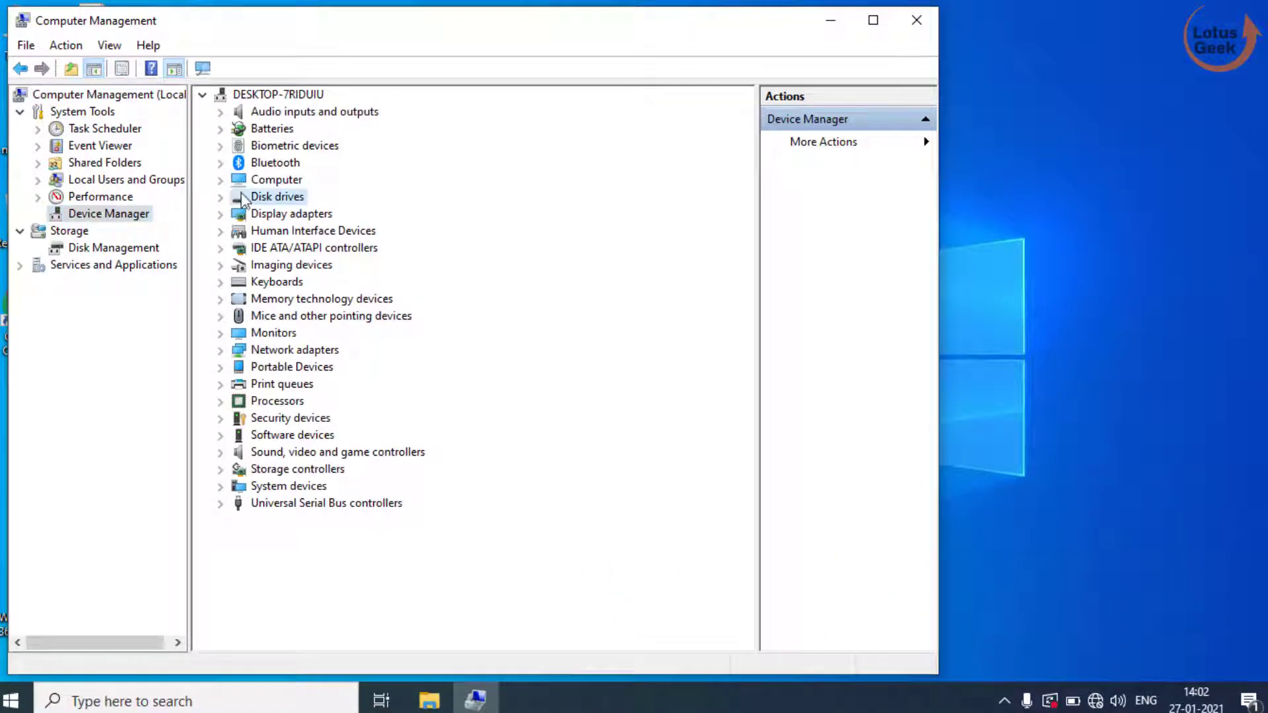
left_click(218, 197)
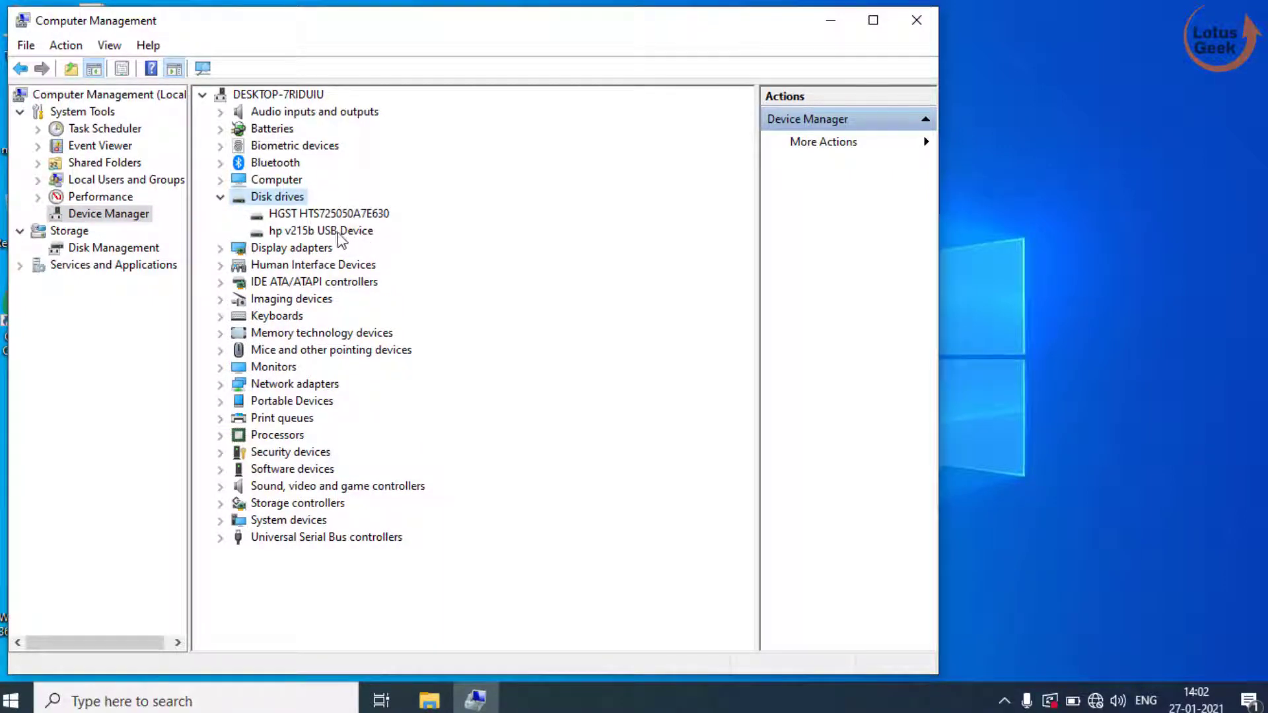
left_click(328, 235)
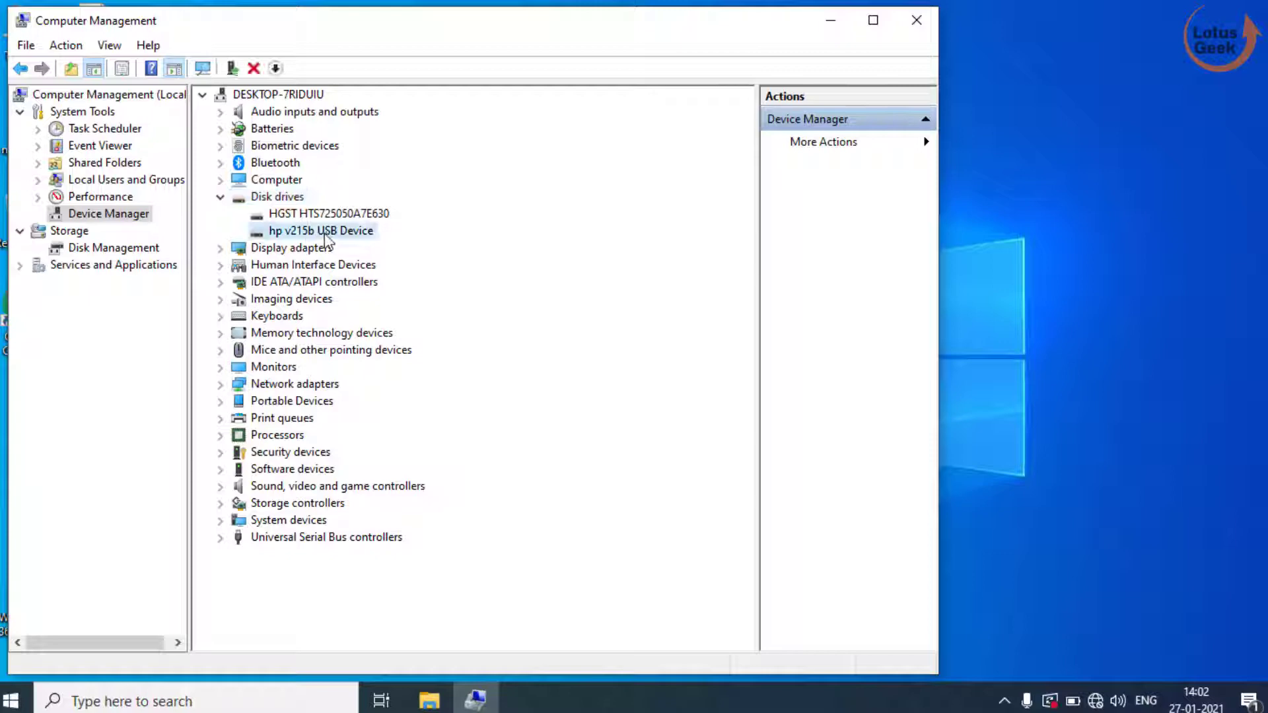
Step: Uninstall the hp v215b USB Device and confirm the removal
right_click(326, 238)
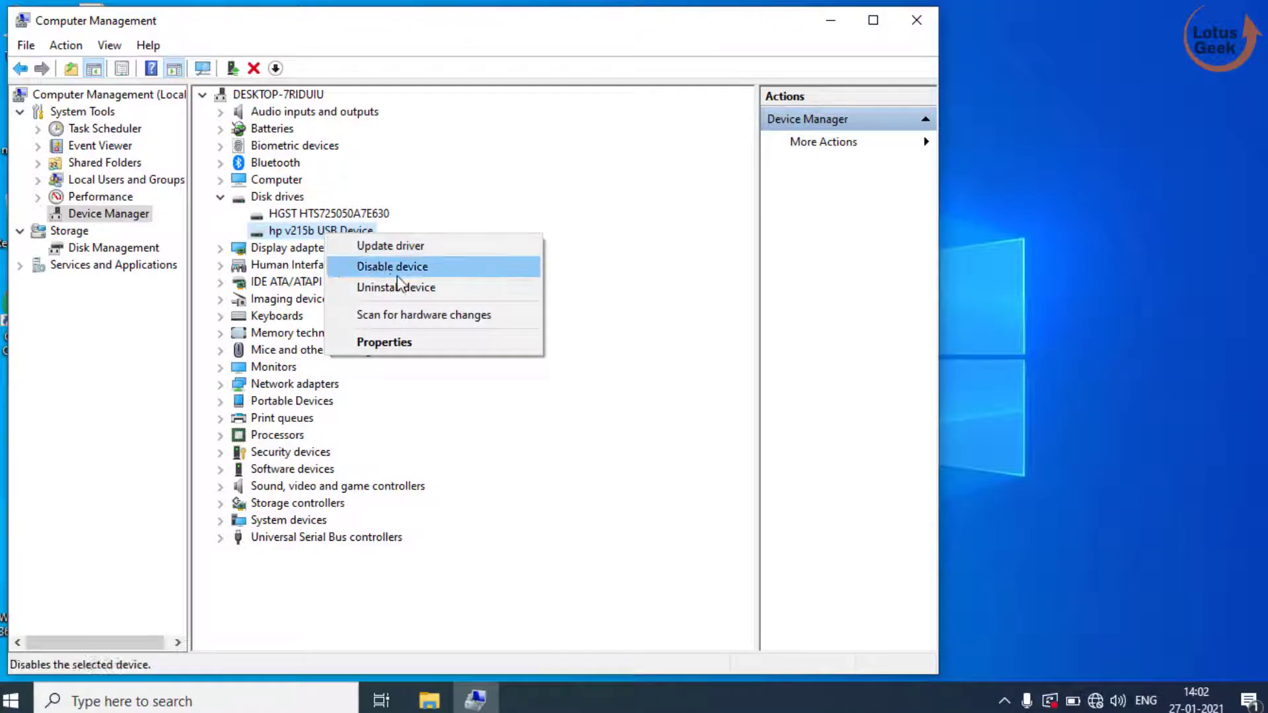
left_click(455, 286)
left_click(658, 424)
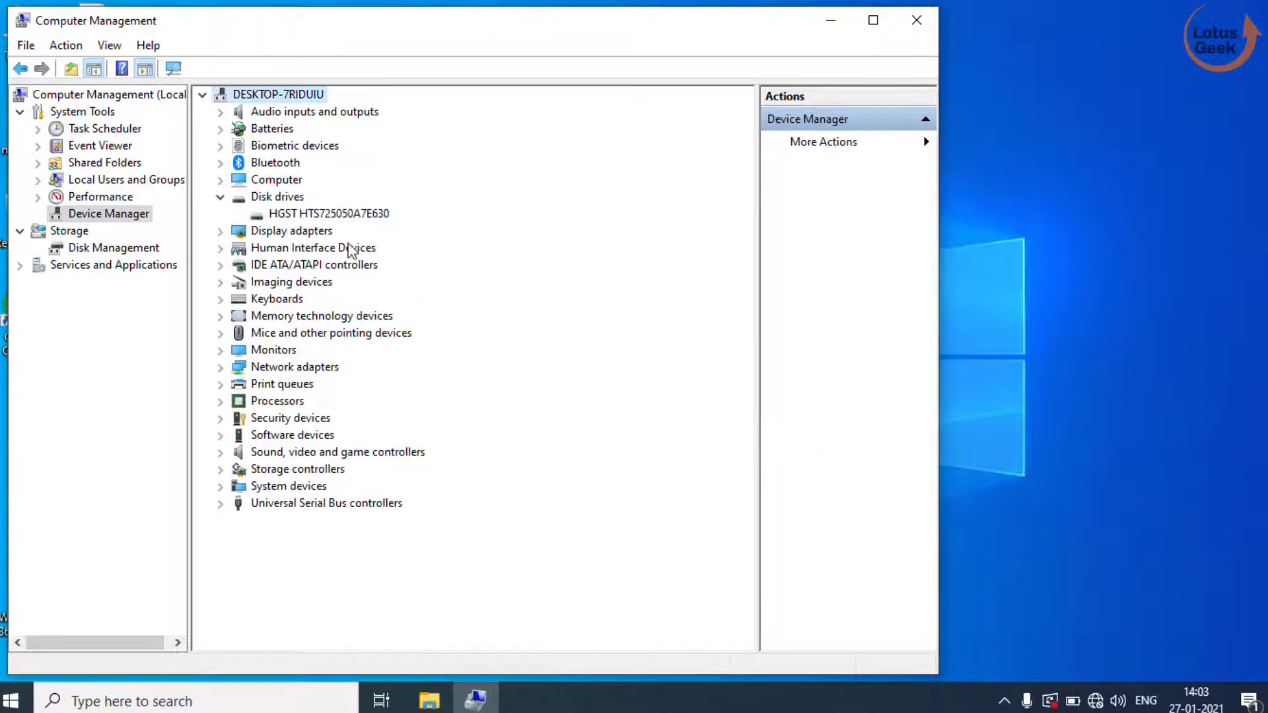
Step: Scan for hardware changes so the hp v215b USB Device reappears, then close Computer Management
left_click(66, 47)
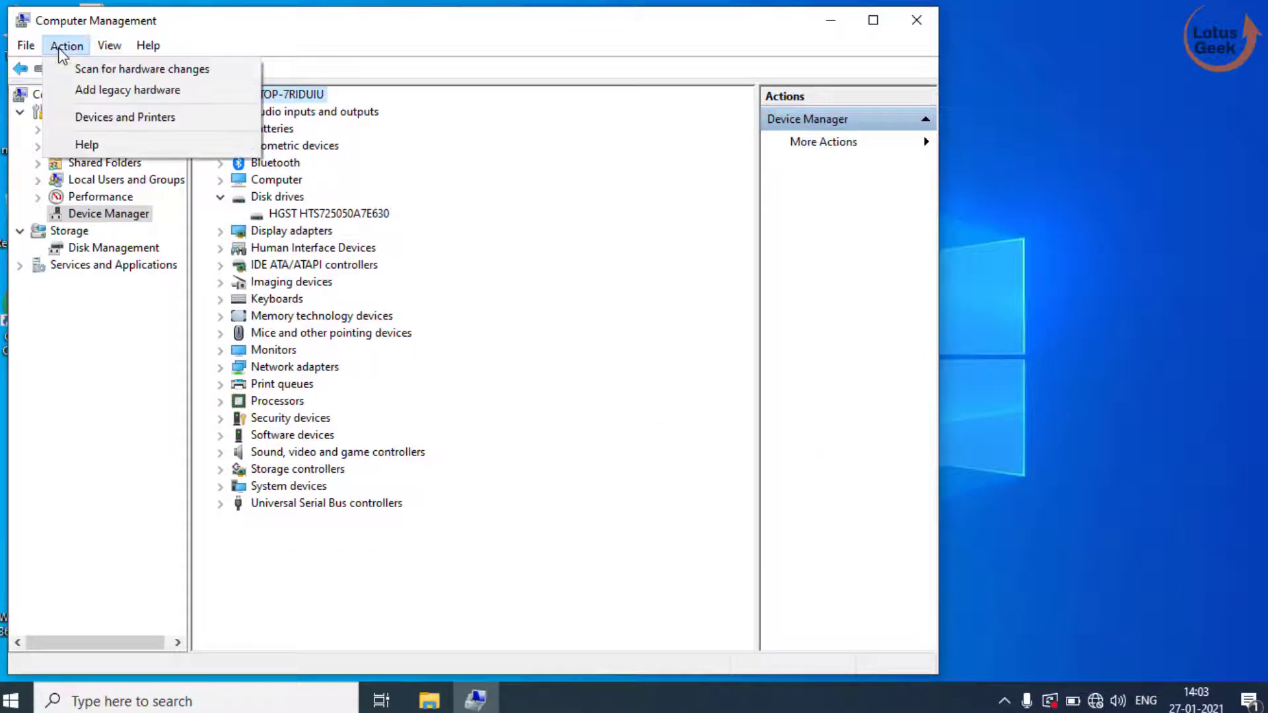
left_click(132, 74)
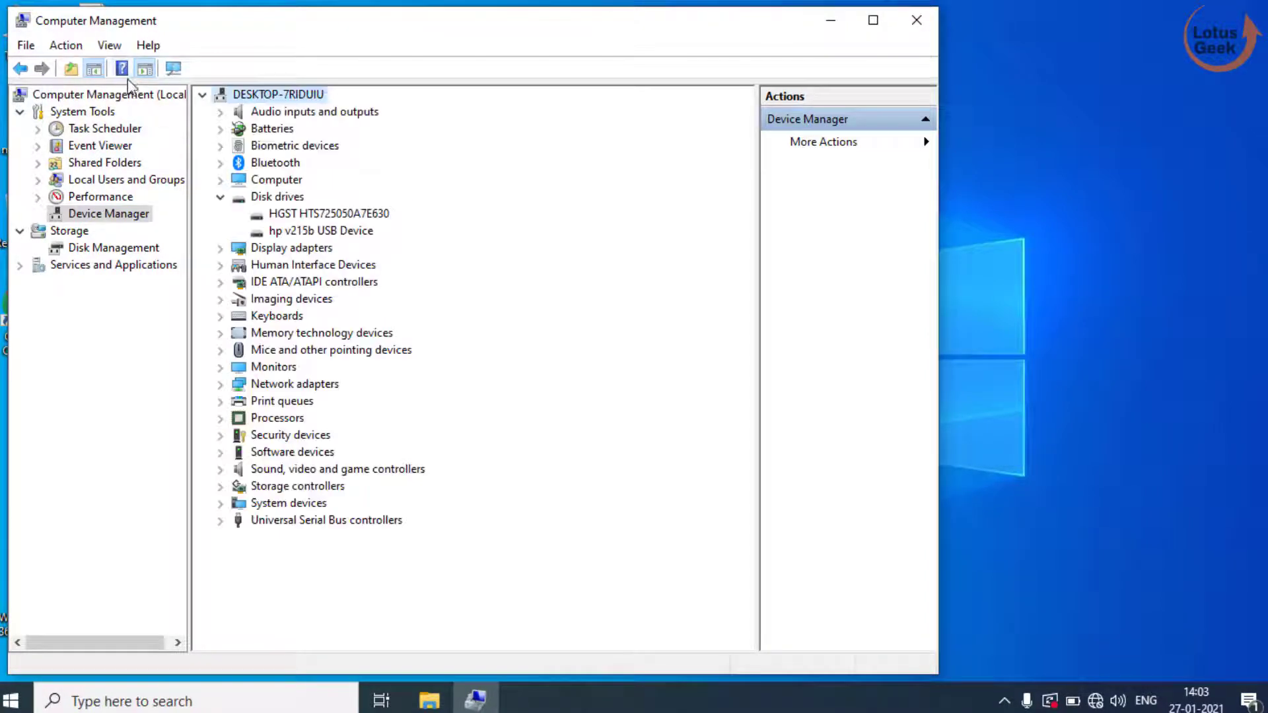
left_click(338, 233)
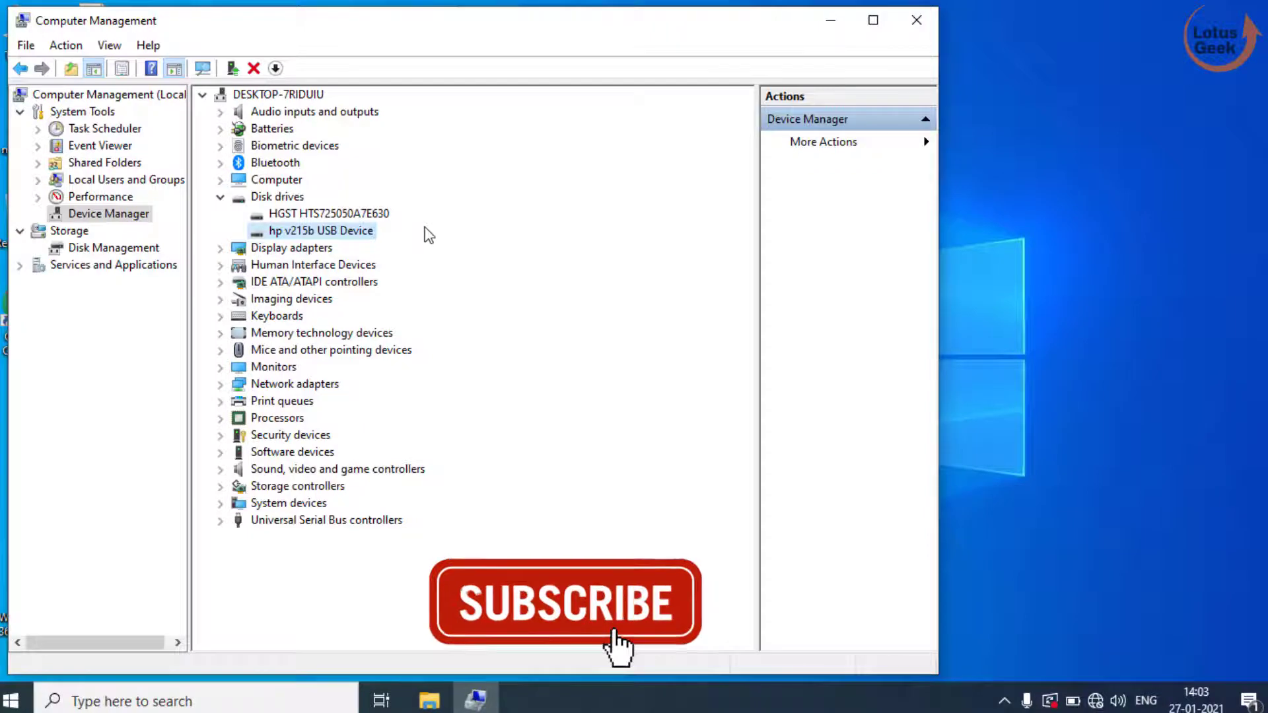
left_click(920, 21)
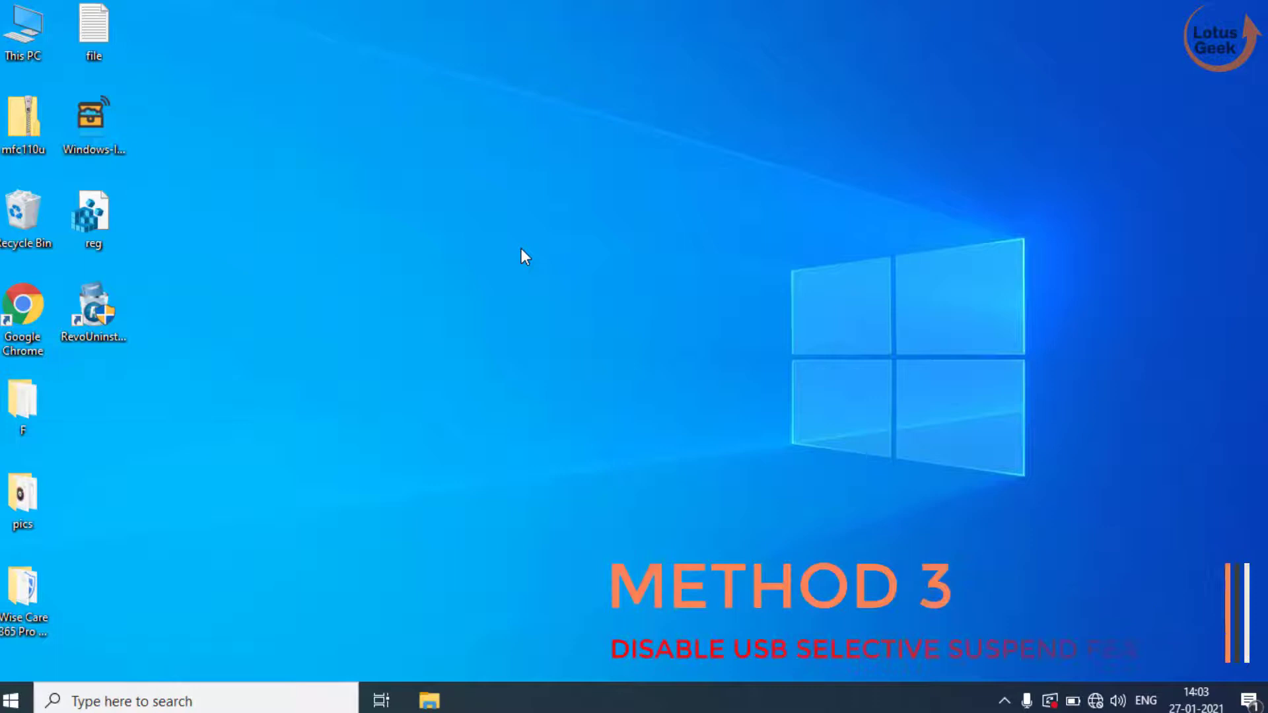
Step: Reach the Balanced plan's advanced power settings from the Win+X Power Options
key("super")
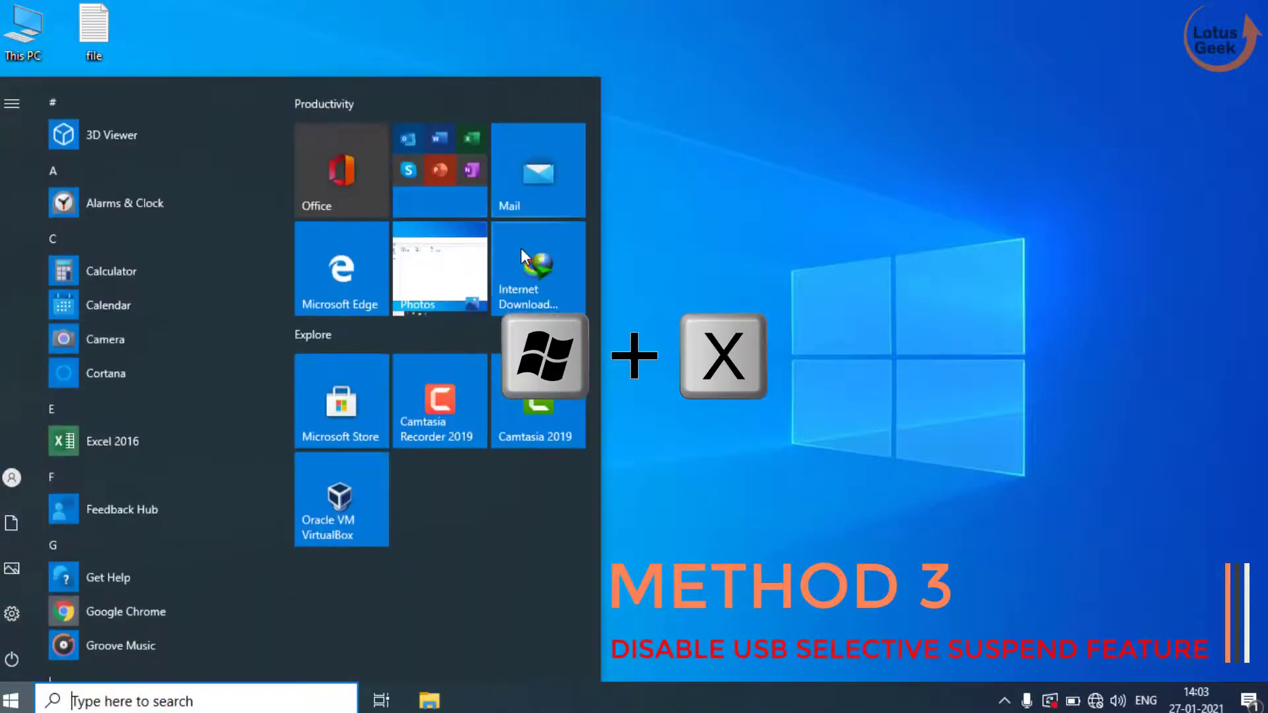
key("super+x")
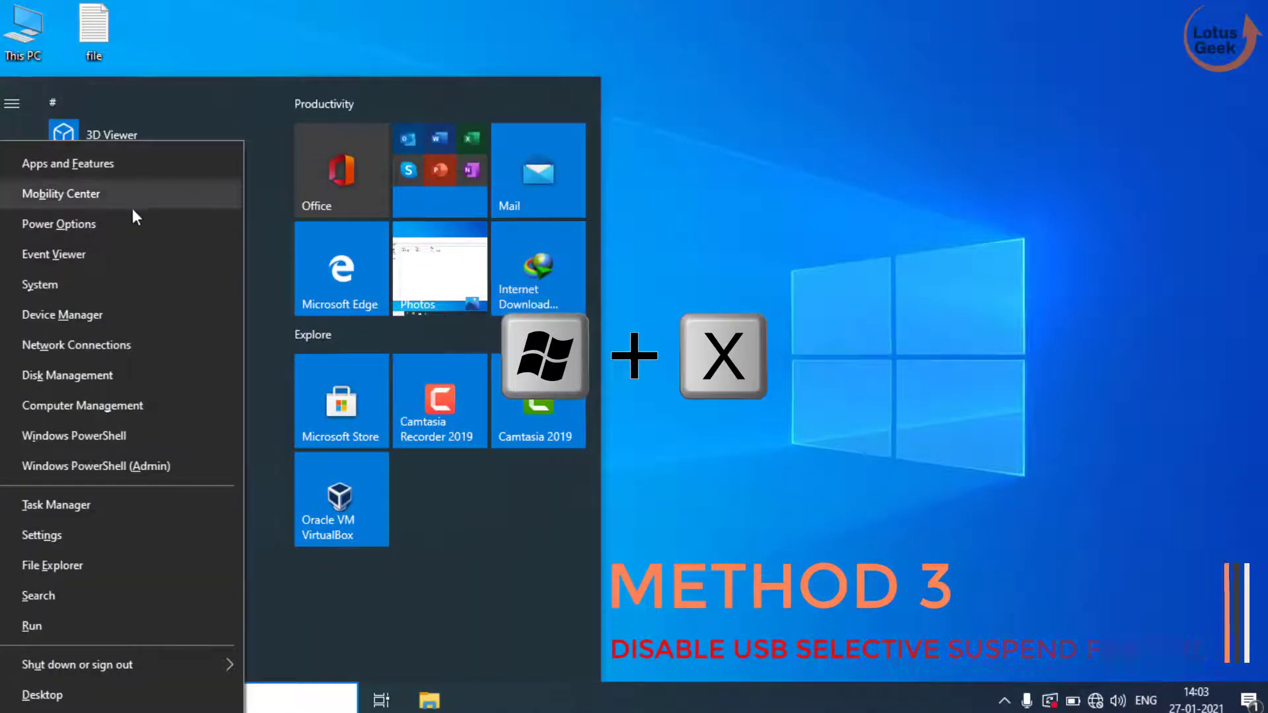
left_click(110, 220)
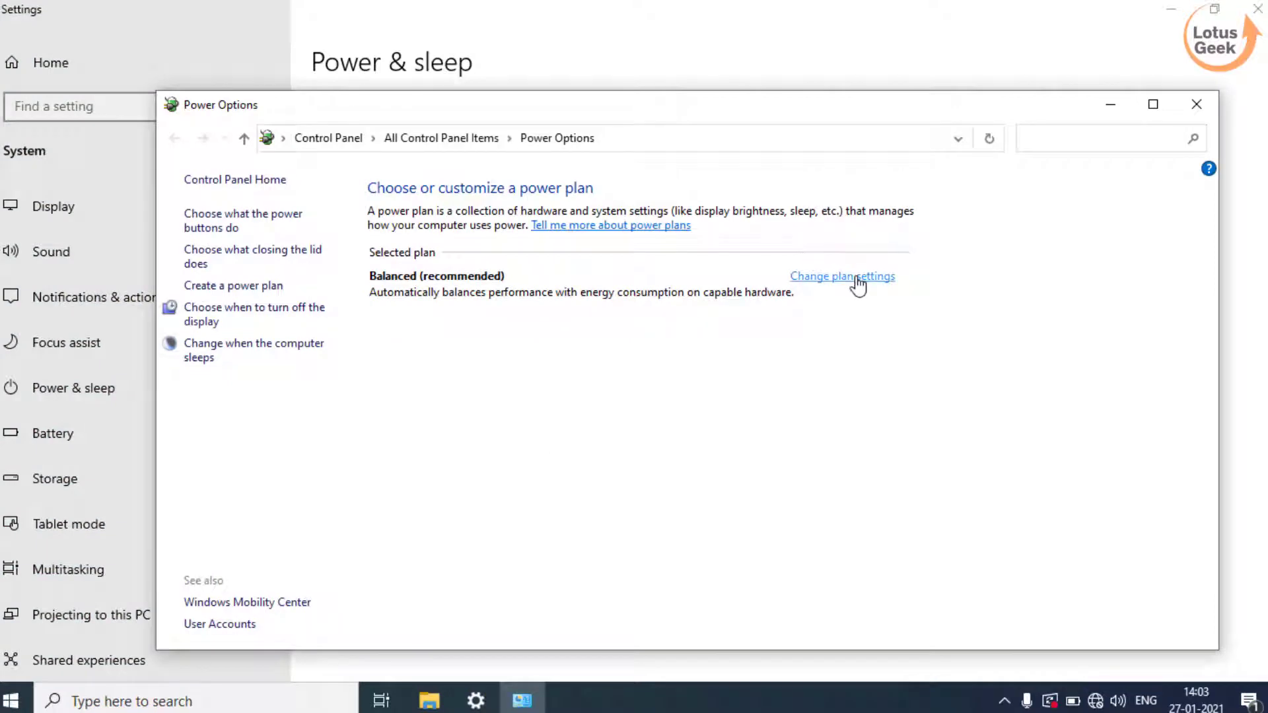
left_click(857, 282)
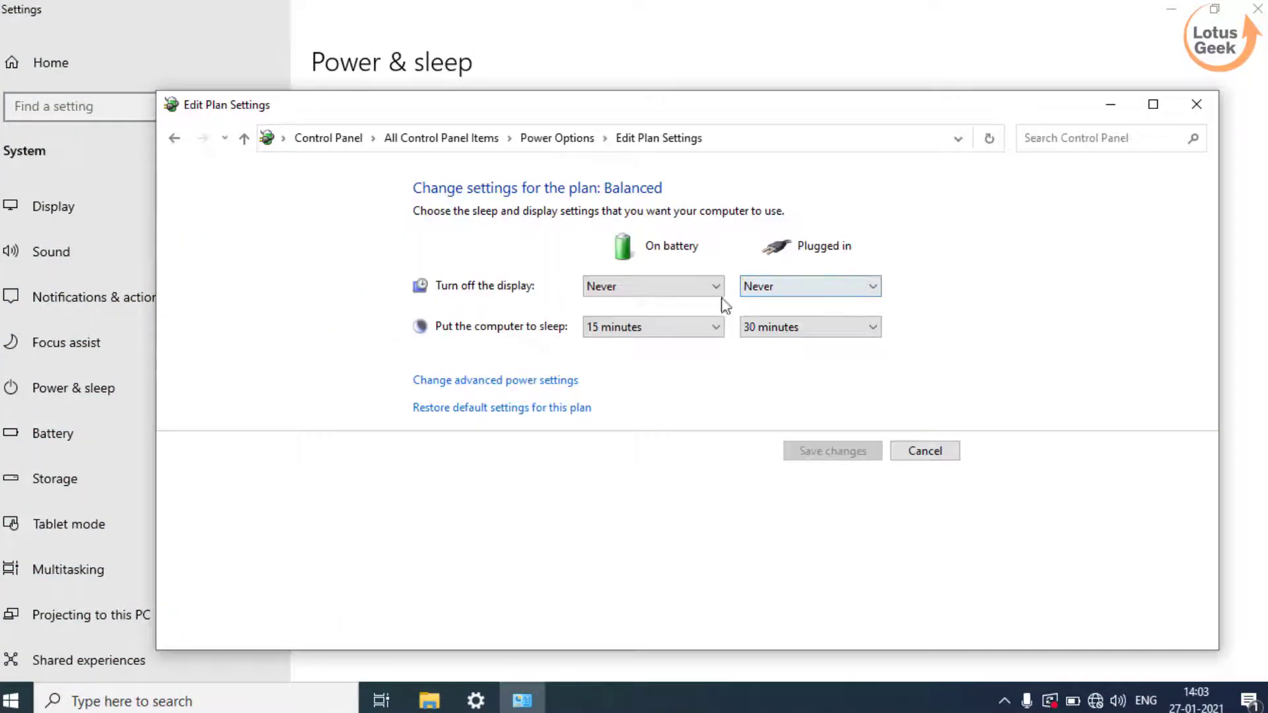
left_click(474, 384)
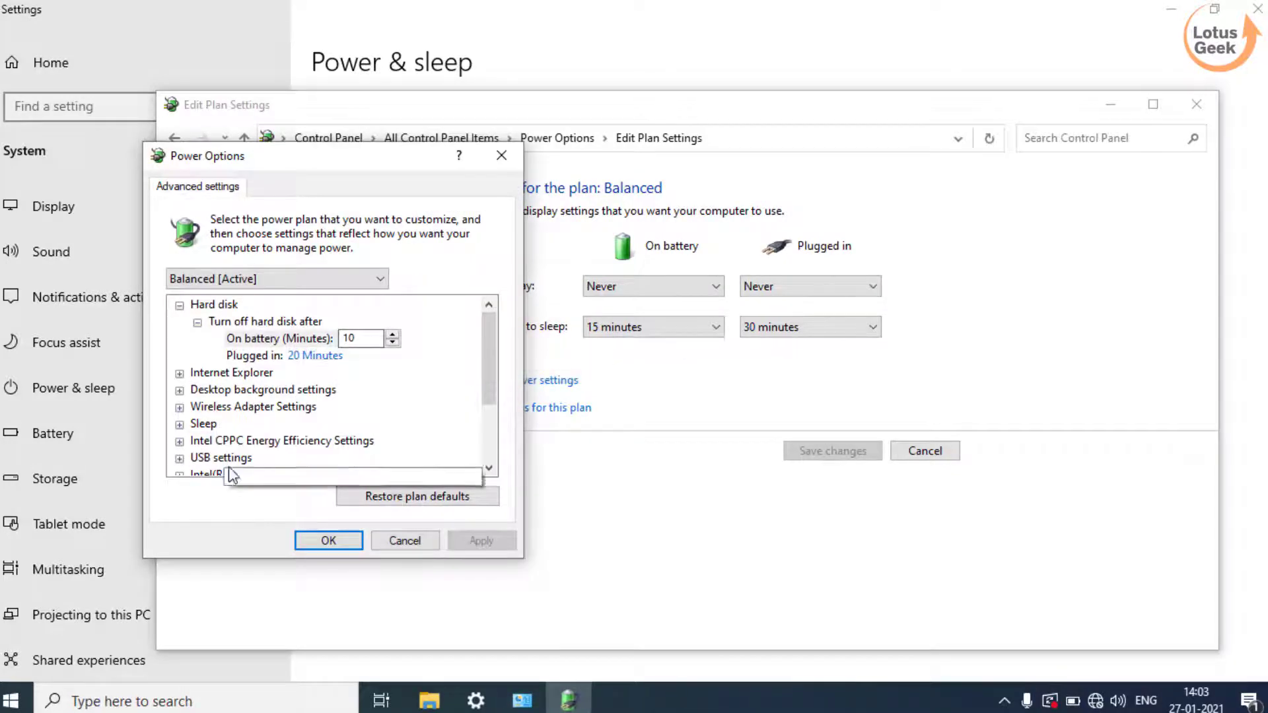
scroll(392, 416, "down", 1)
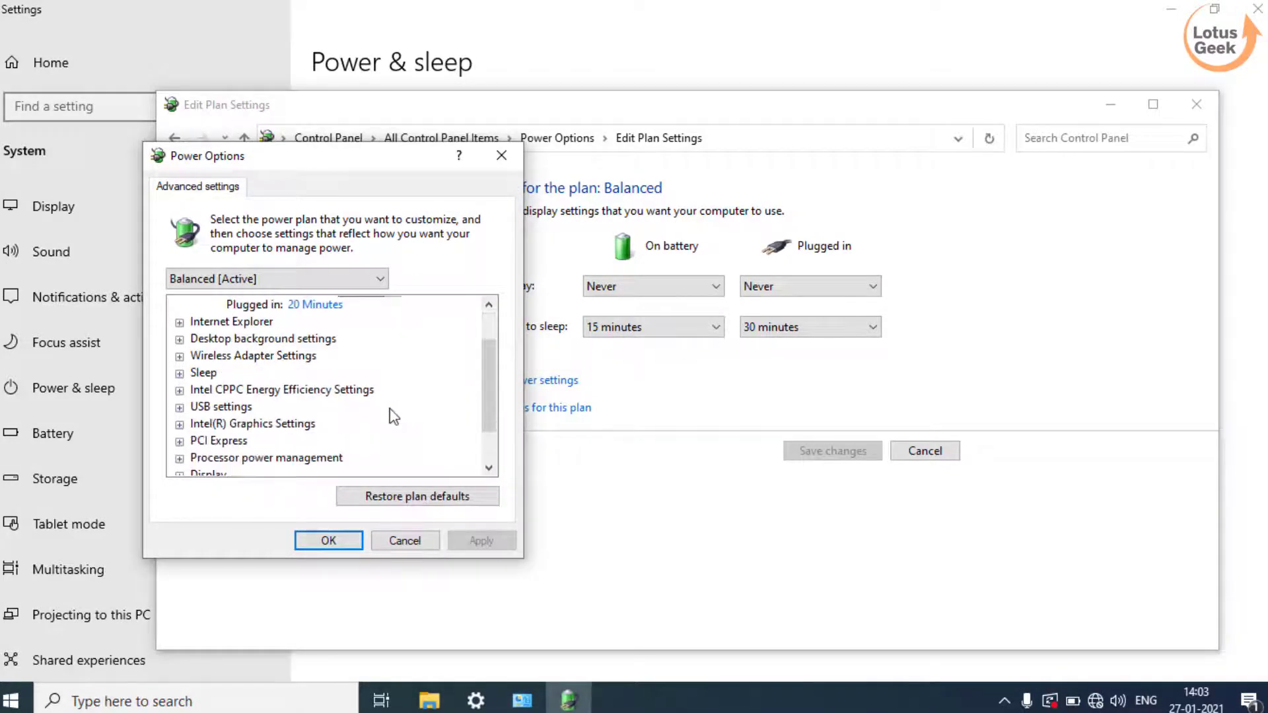
Step: Set USB selective suspend when plugged in to Disabled, apply it, and return to the desktop
left_click(224, 407)
double_click(221, 408)
scroll(297, 412, "down", 1)
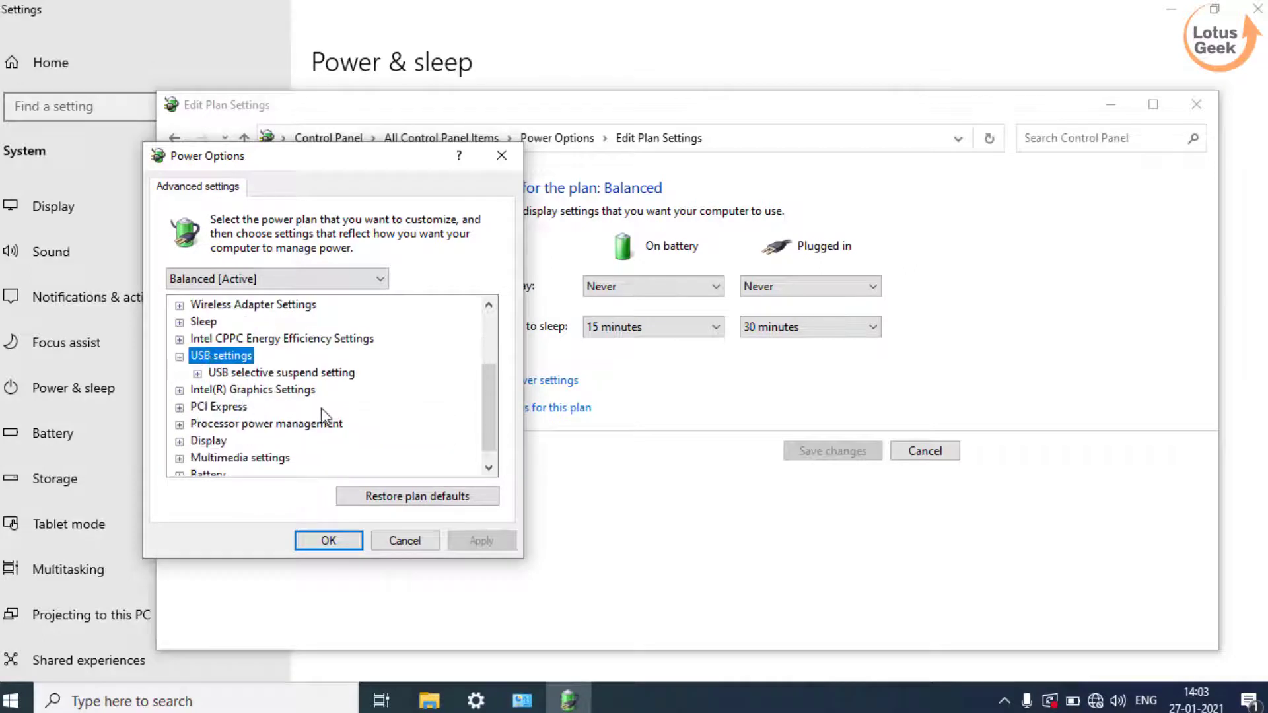
left_click(253, 377)
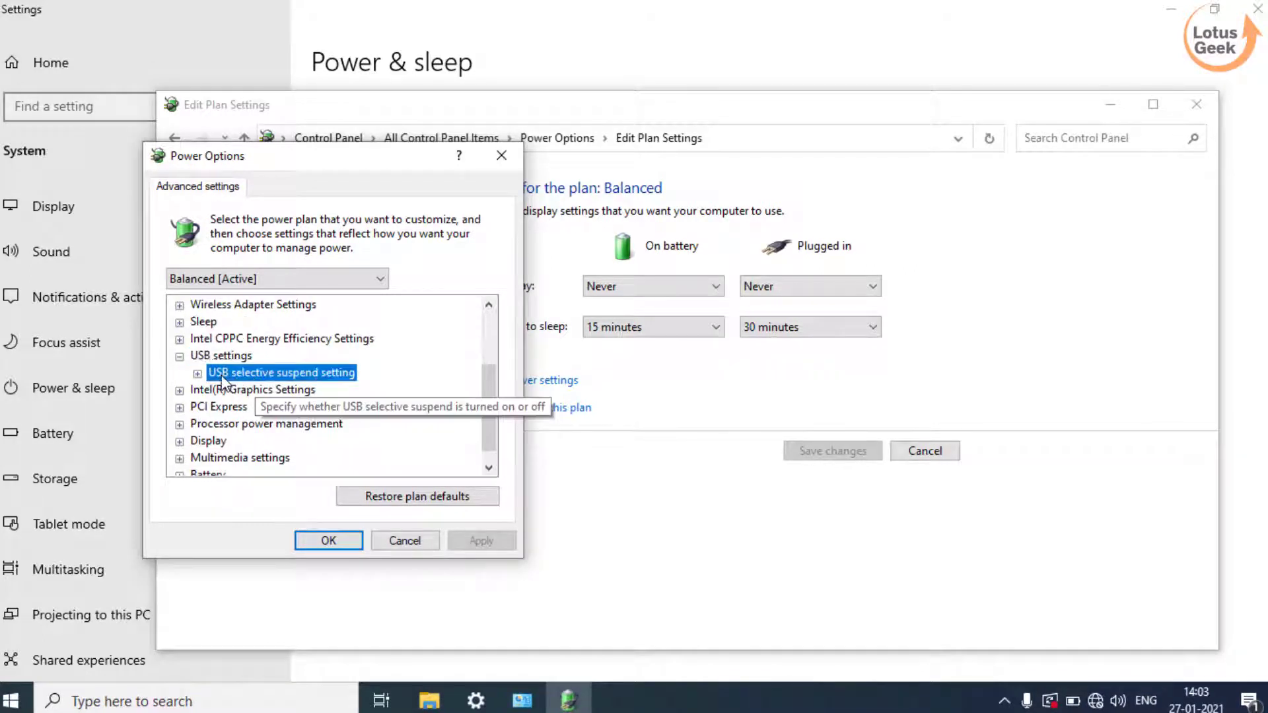
left_click(197, 374)
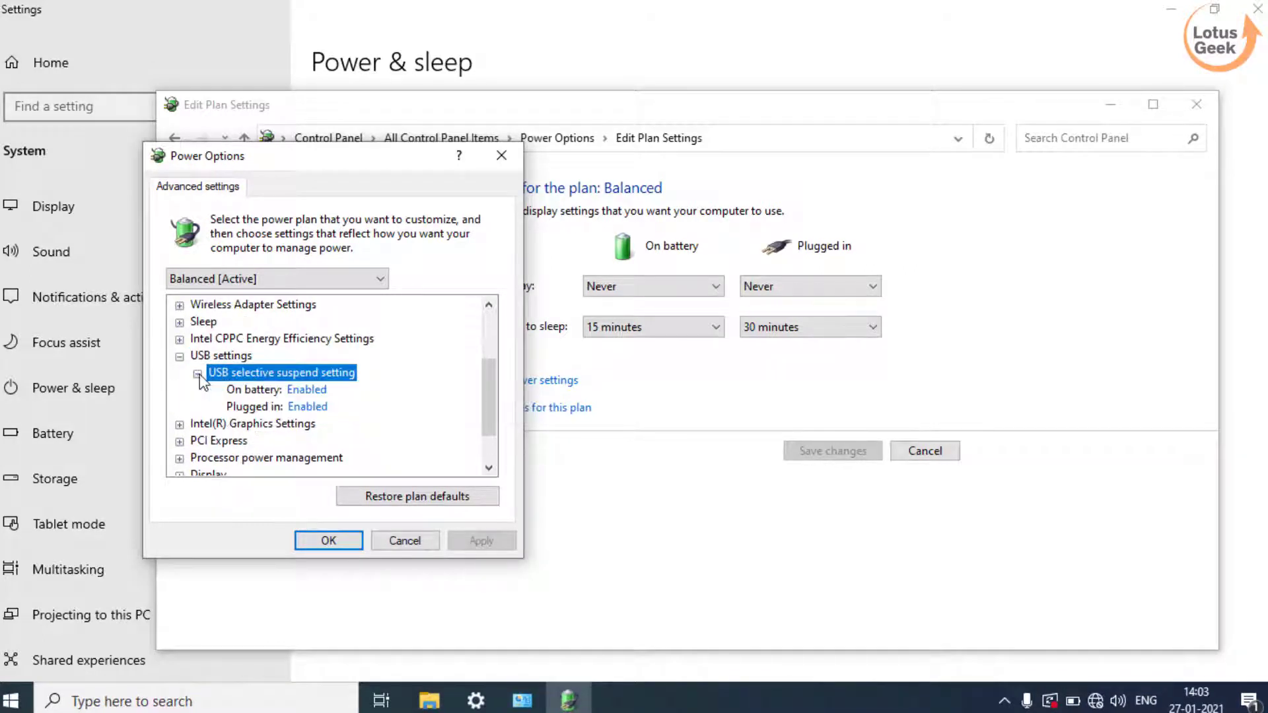
left_click(306, 407)
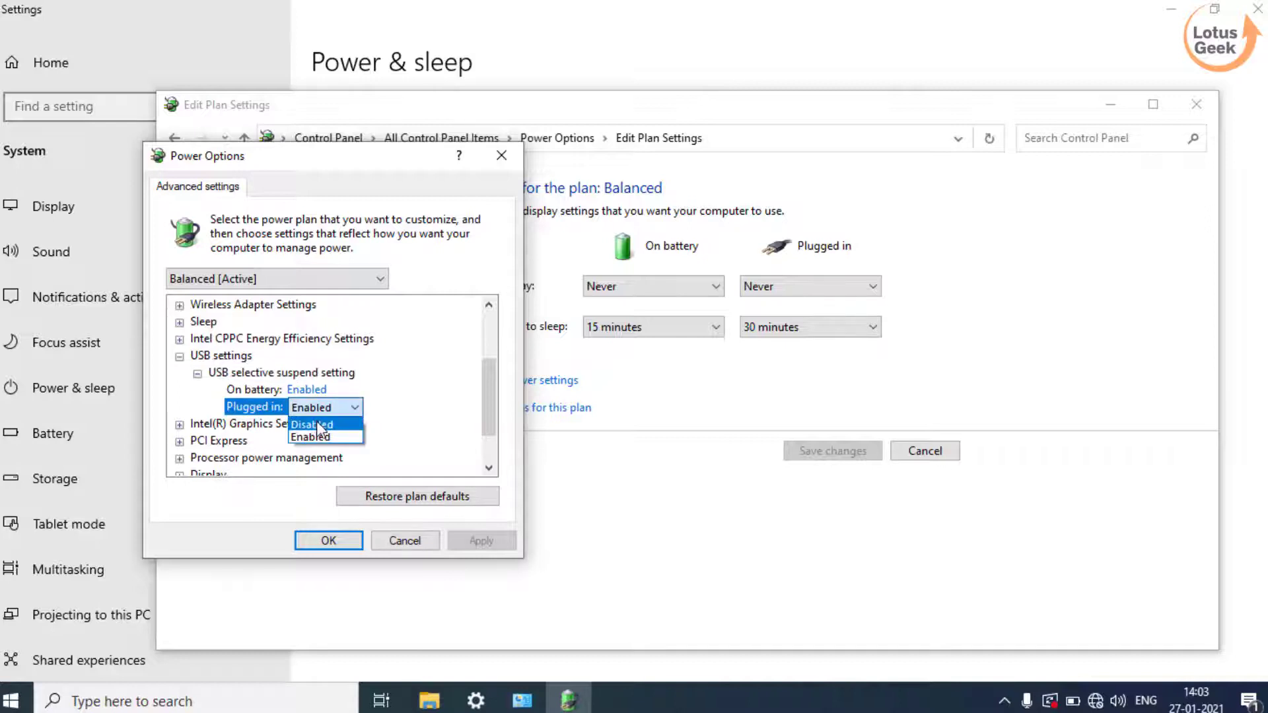
left_click(317, 424)
left_click(485, 540)
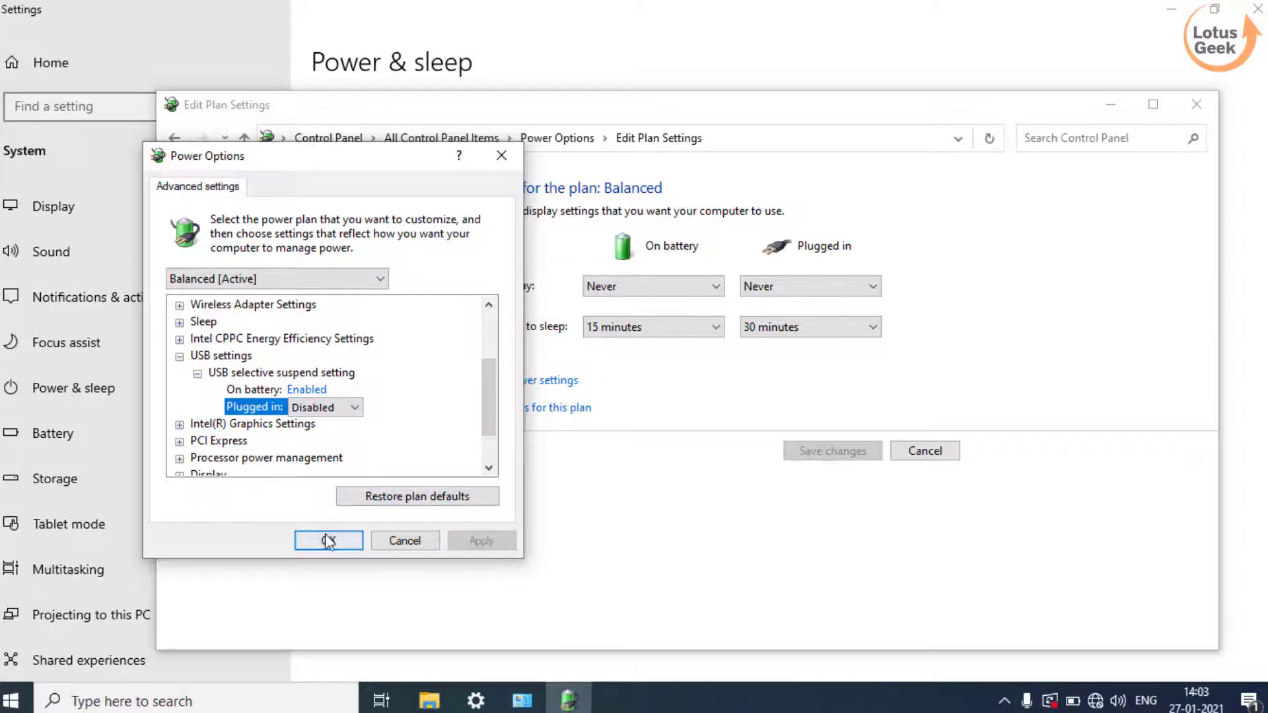
left_click(328, 541)
key("super+d")
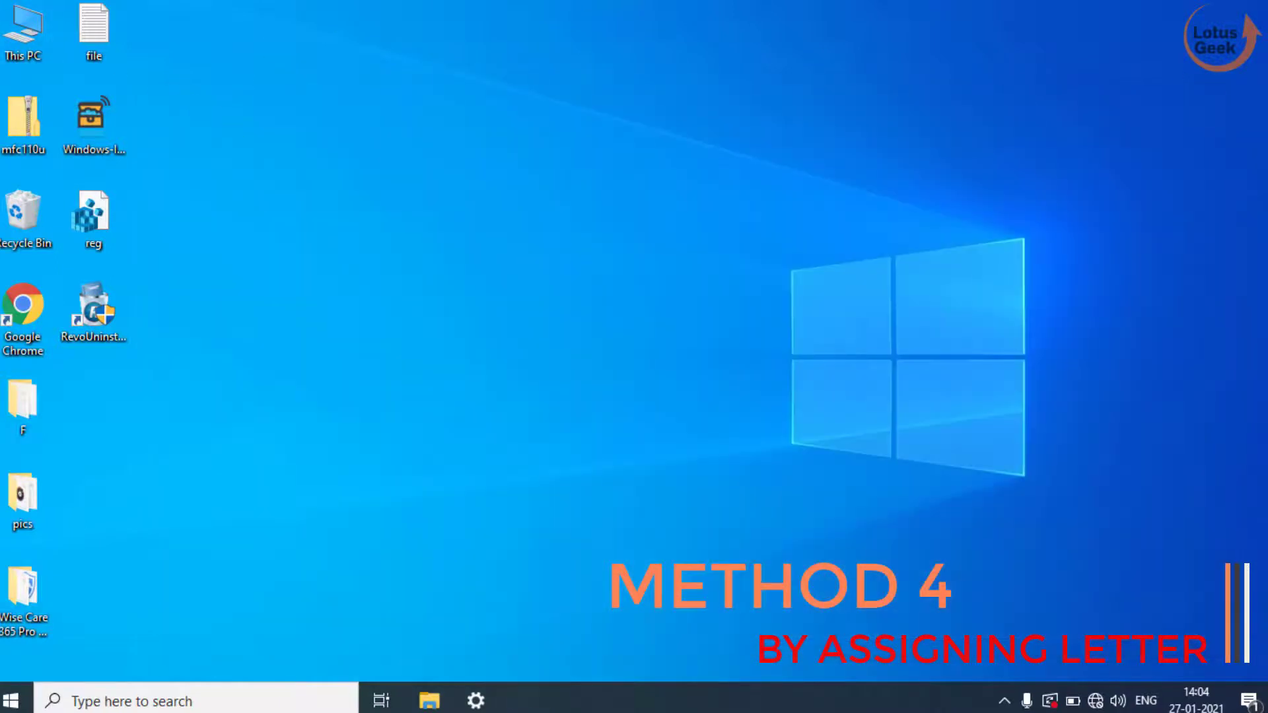
Step: Open Computer Management from This PC and show Disk Management listing removable Disk 1
right_click(18, 29)
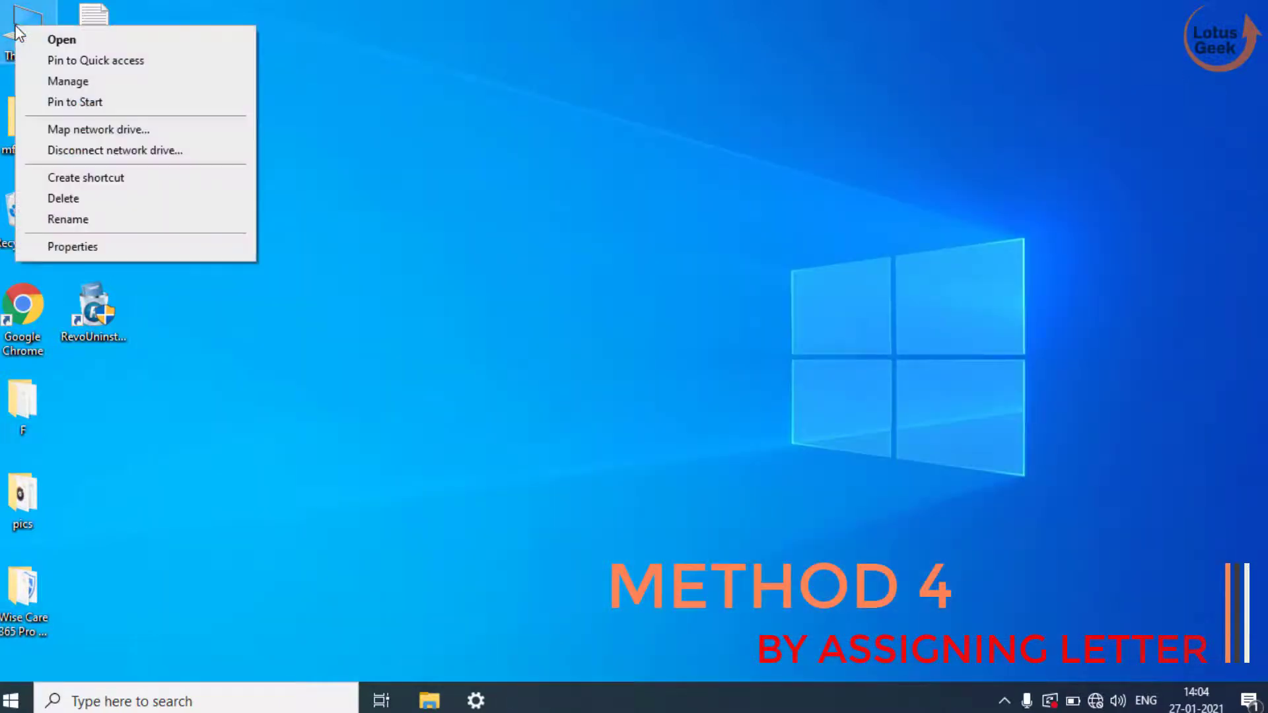
left_click(99, 85)
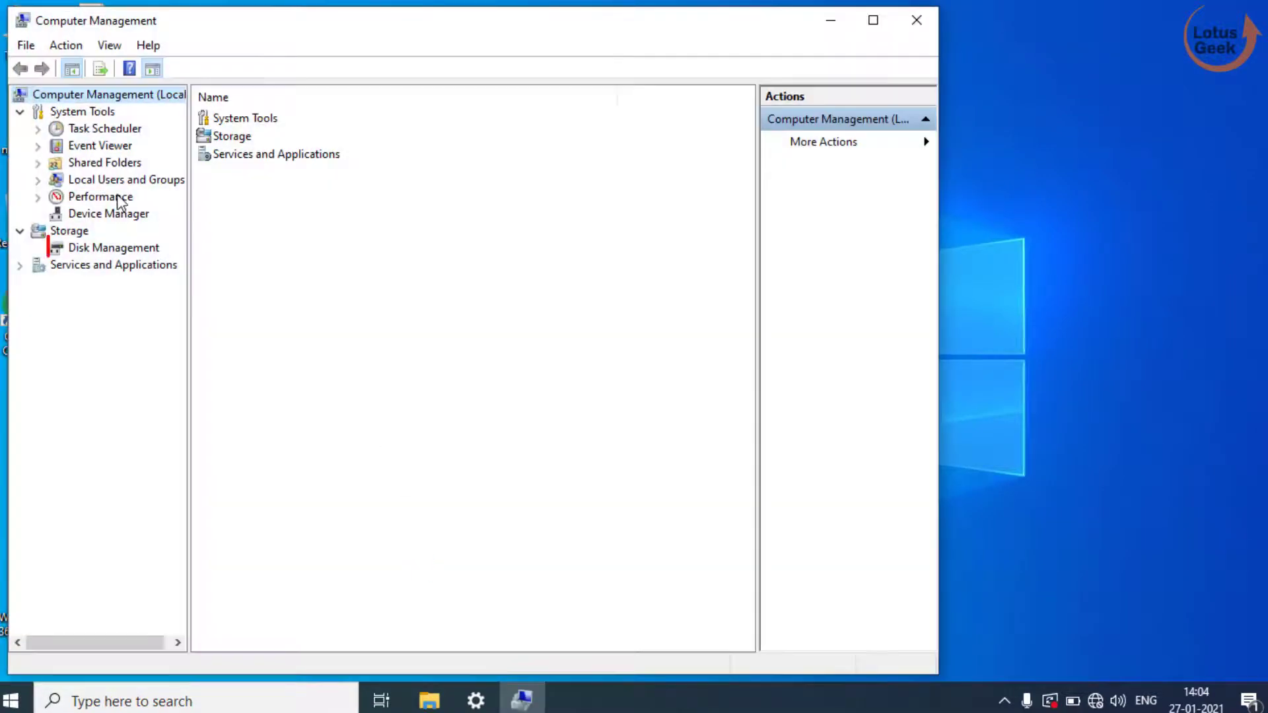
left_click(113, 247)
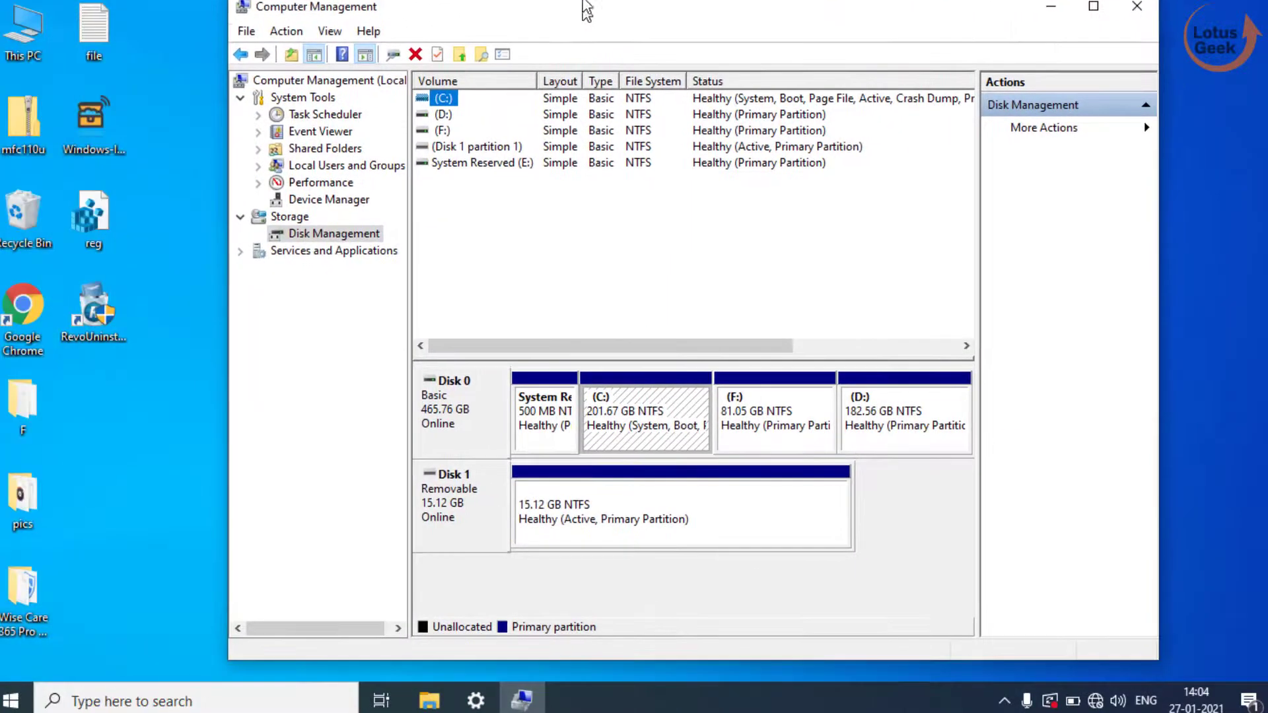
Step: Move Computer Management aside and show hidden tray icons to check drives before returning
left_click_drag(401, 35, 620, 22)
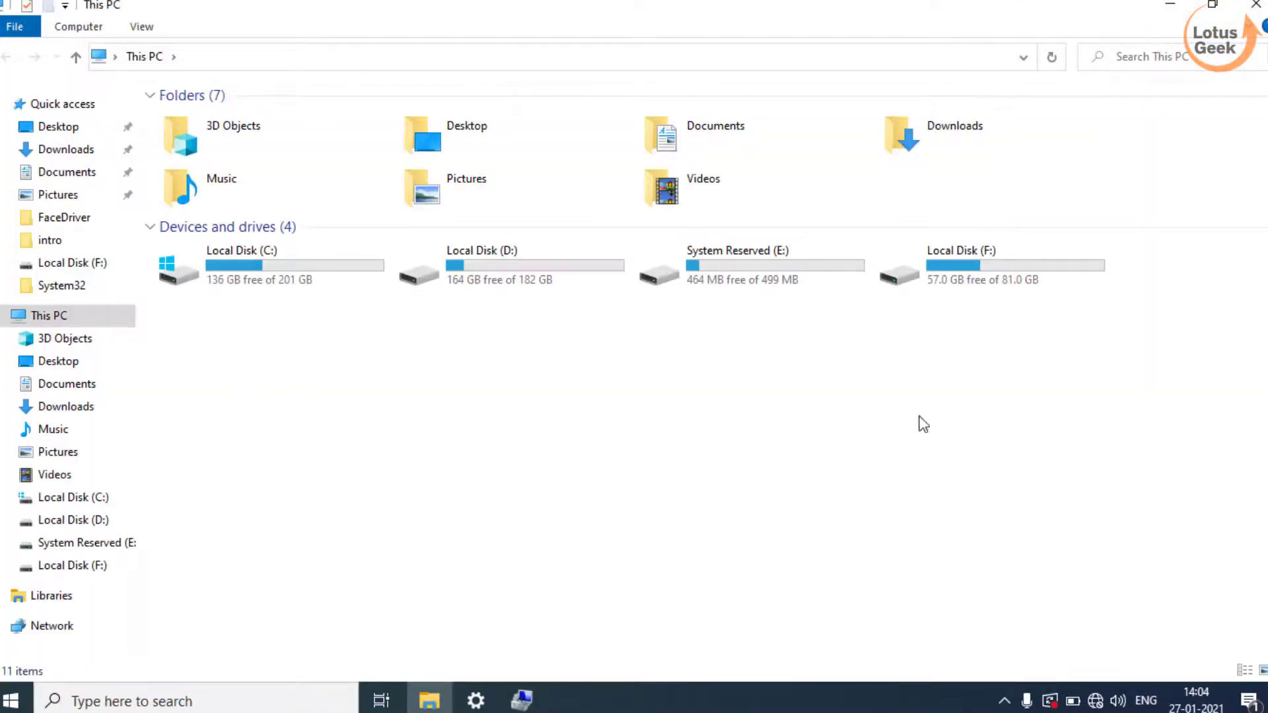
left_click(995, 703)
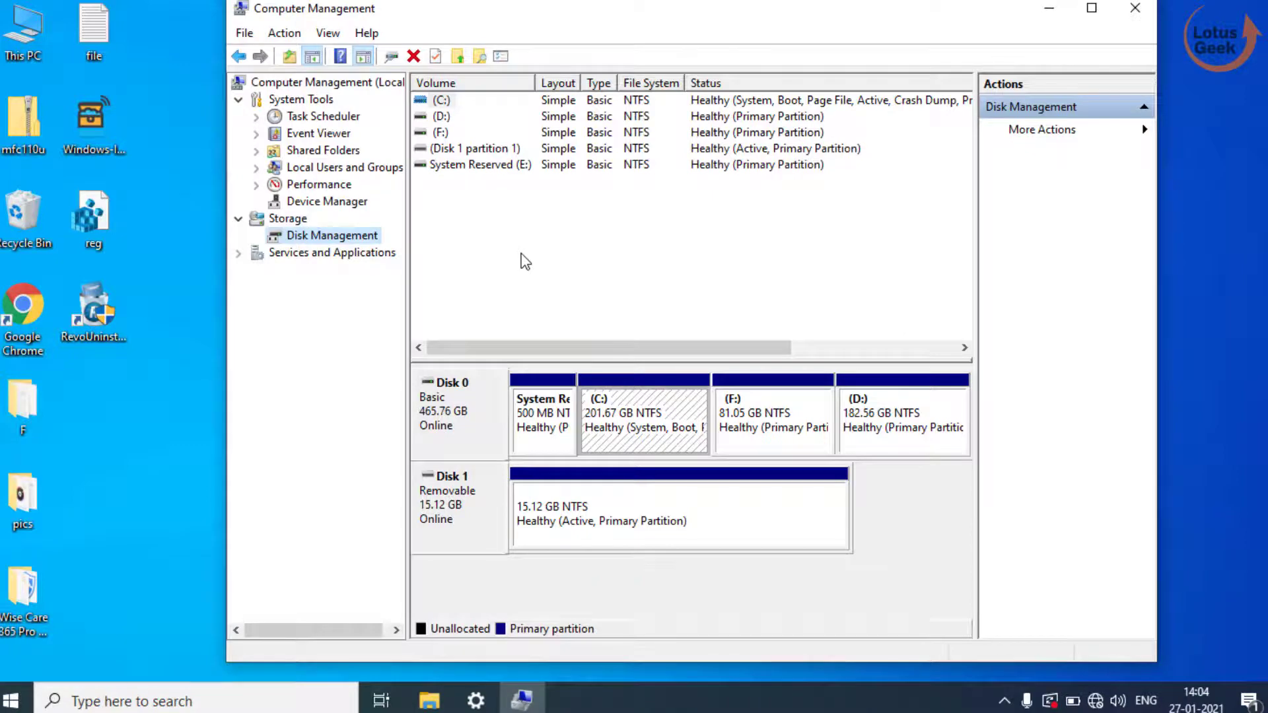
Step: Add drive letter G to removable Disk 1 via Change Drive Letter and Paths
right_click(447, 513)
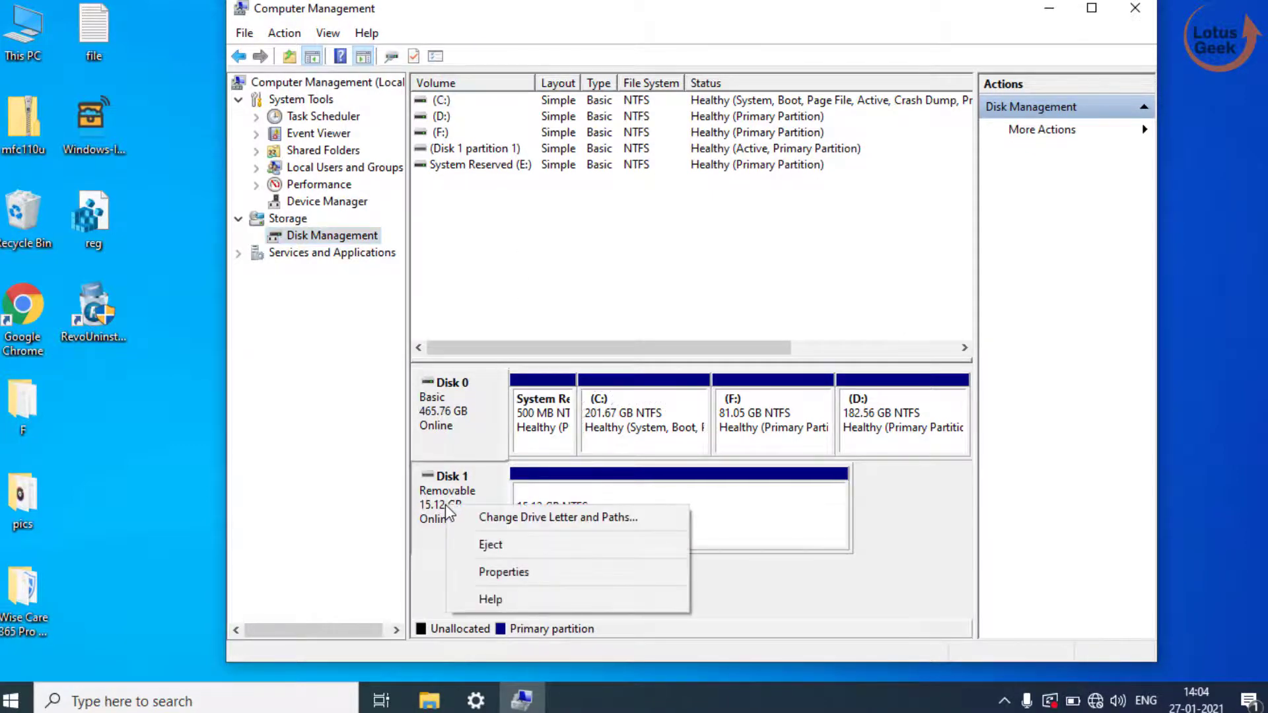
left_click(564, 523)
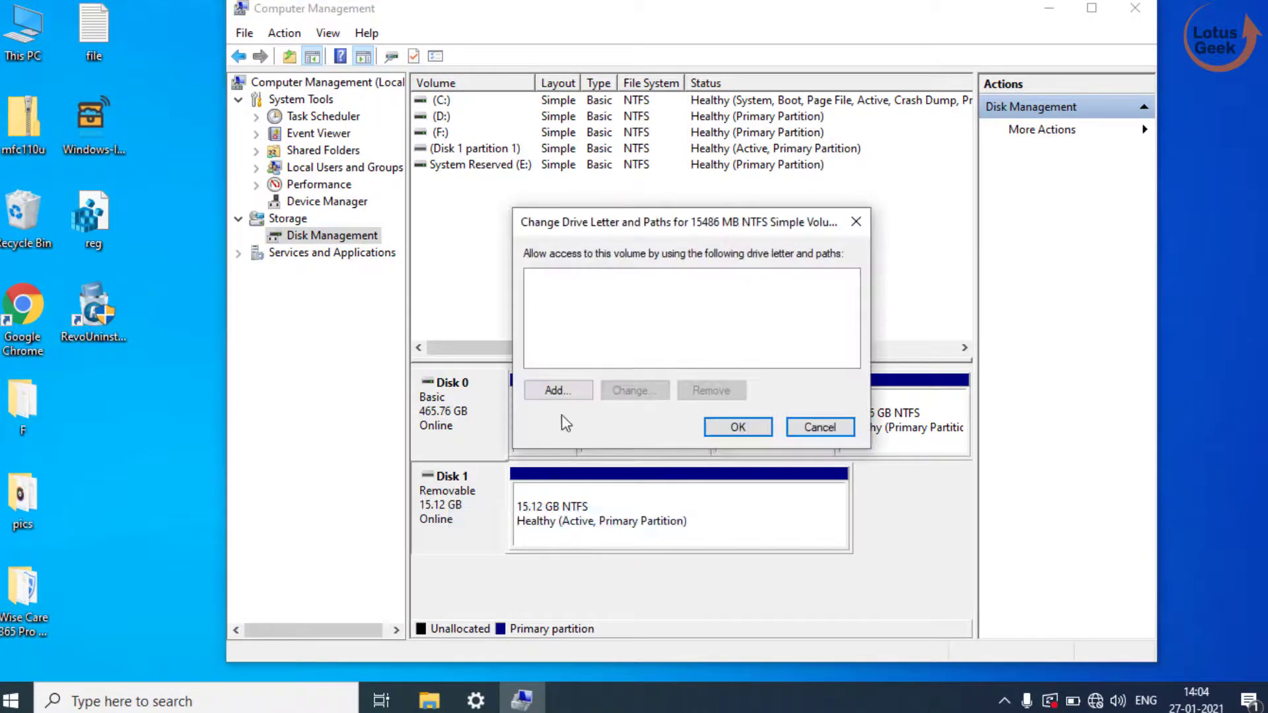
left_click(557, 391)
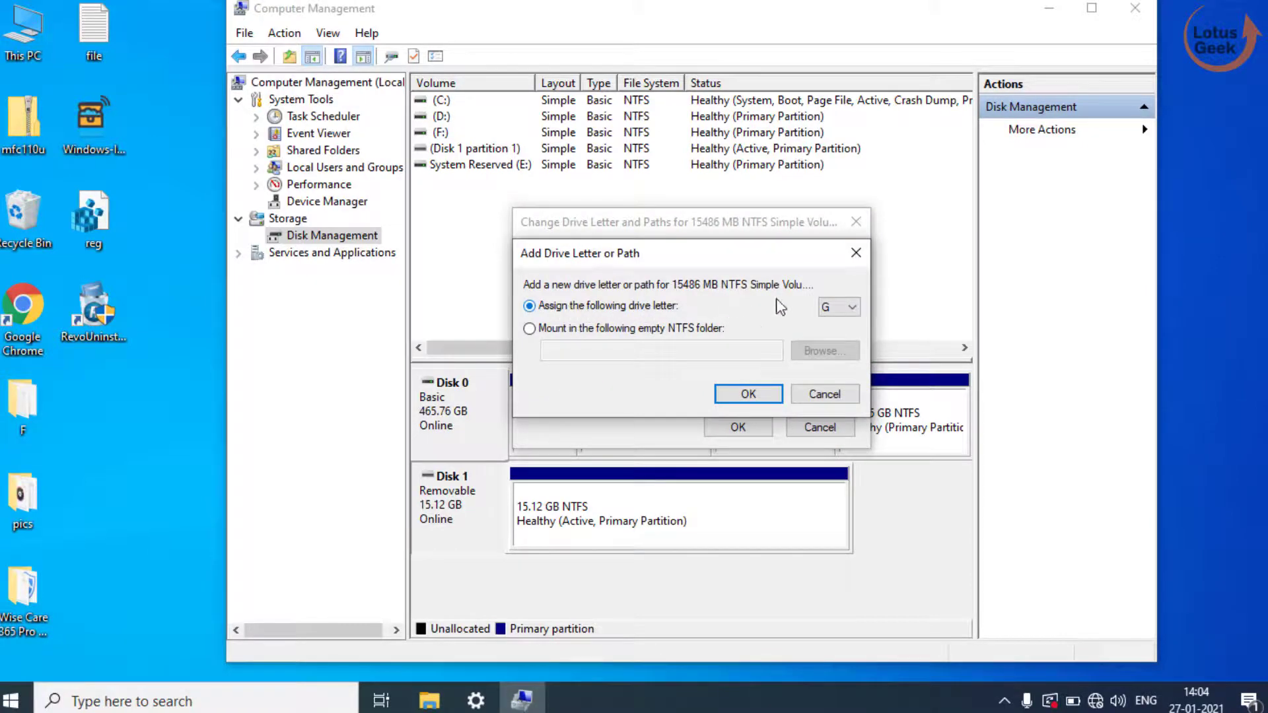
left_click(842, 313)
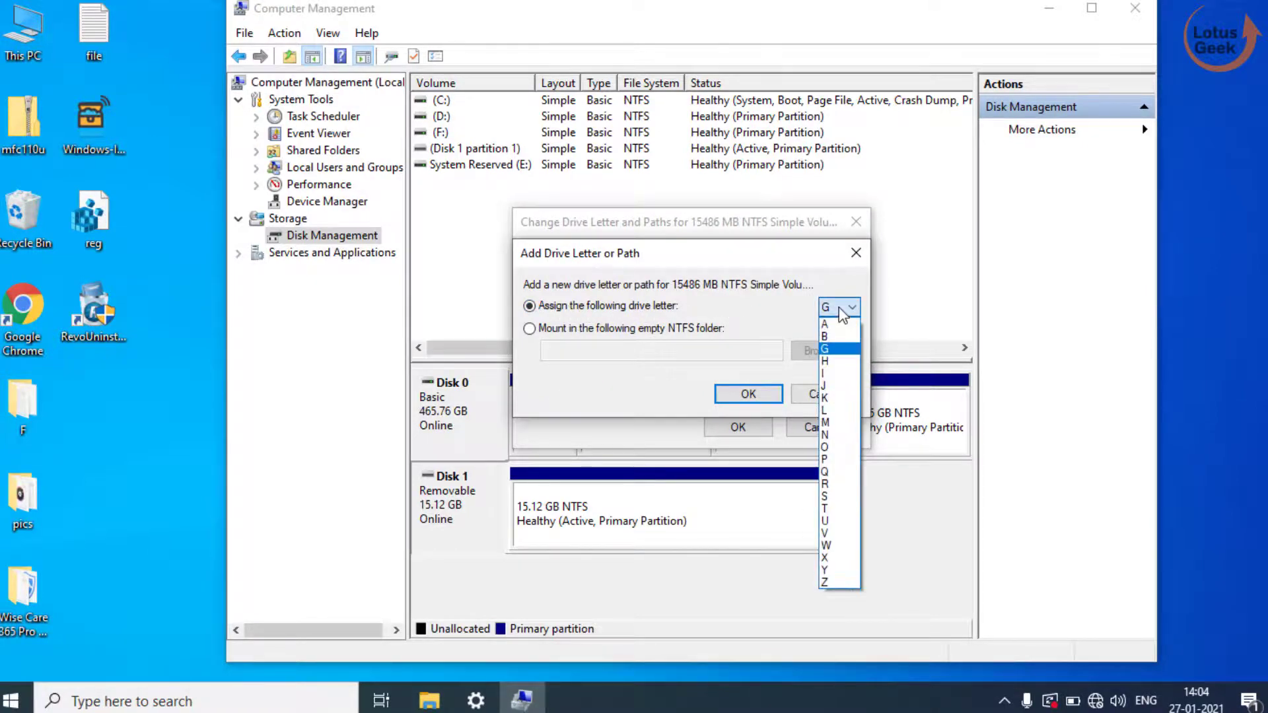
left_click(829, 347)
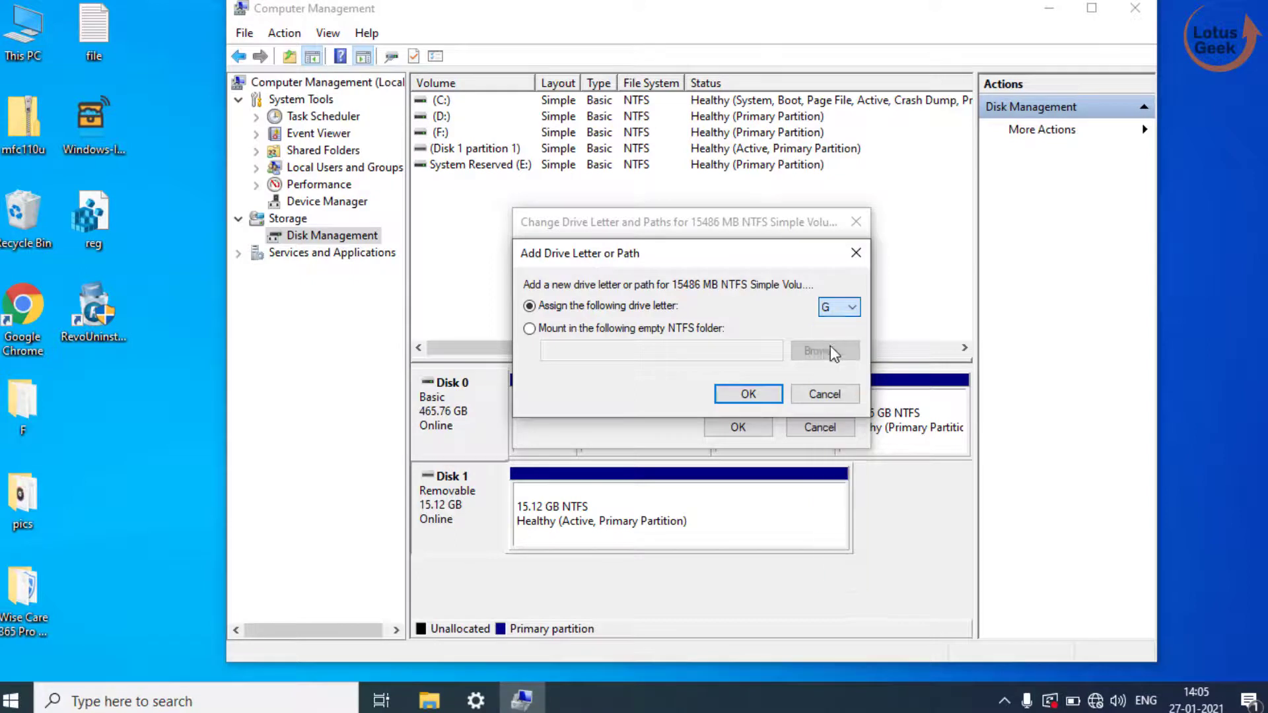
left_click(748, 395)
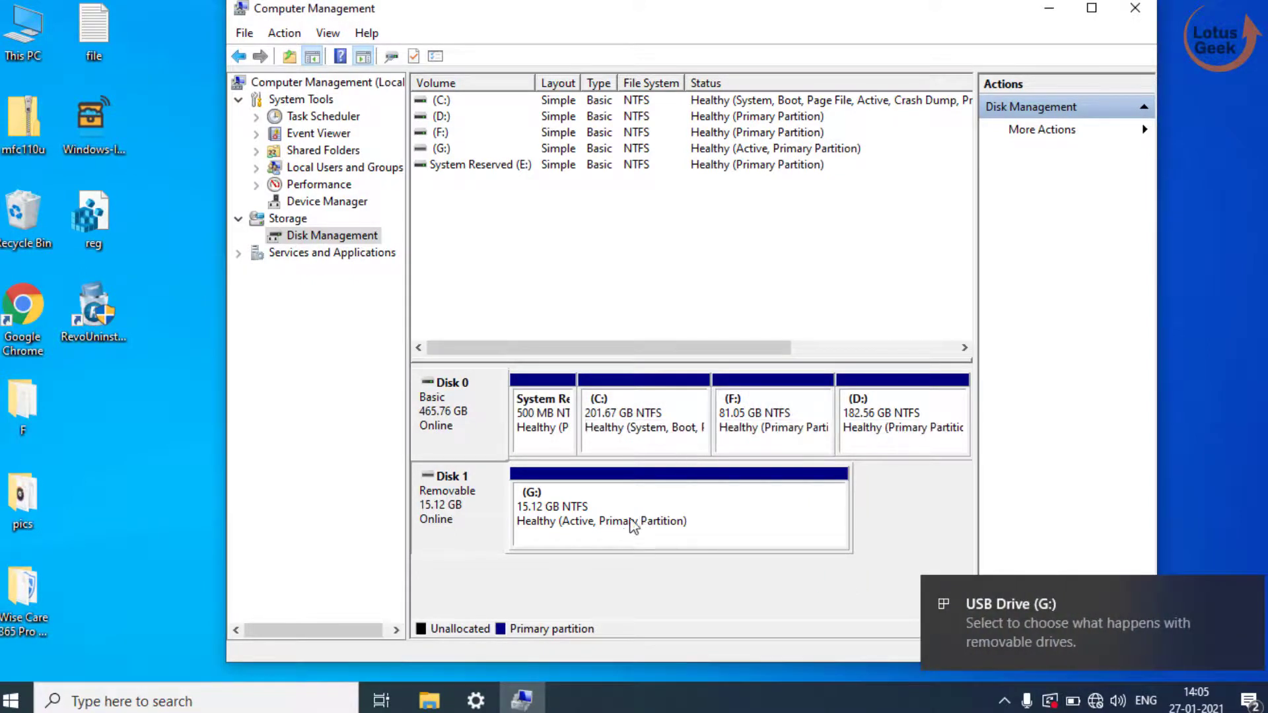
Step: Close Computer Management and open USB Drive (G:) from This PC in File Explorer
left_click(1135, 9)
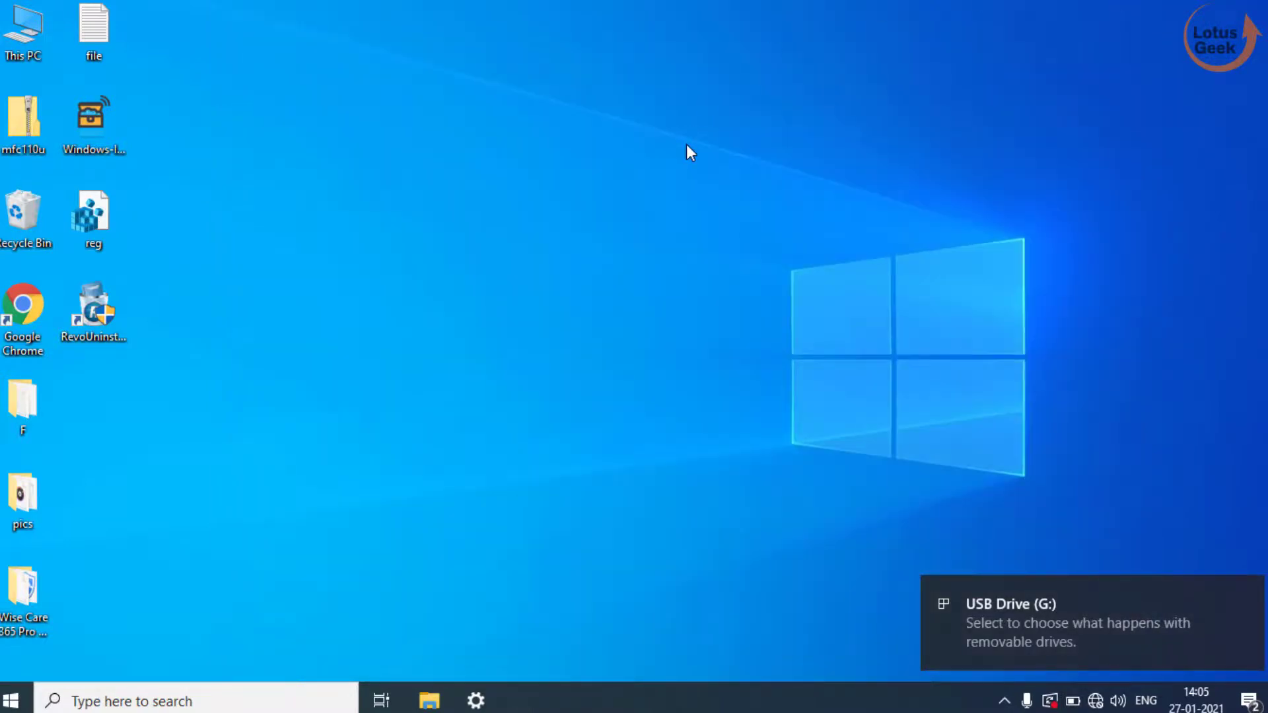
key("super+e")
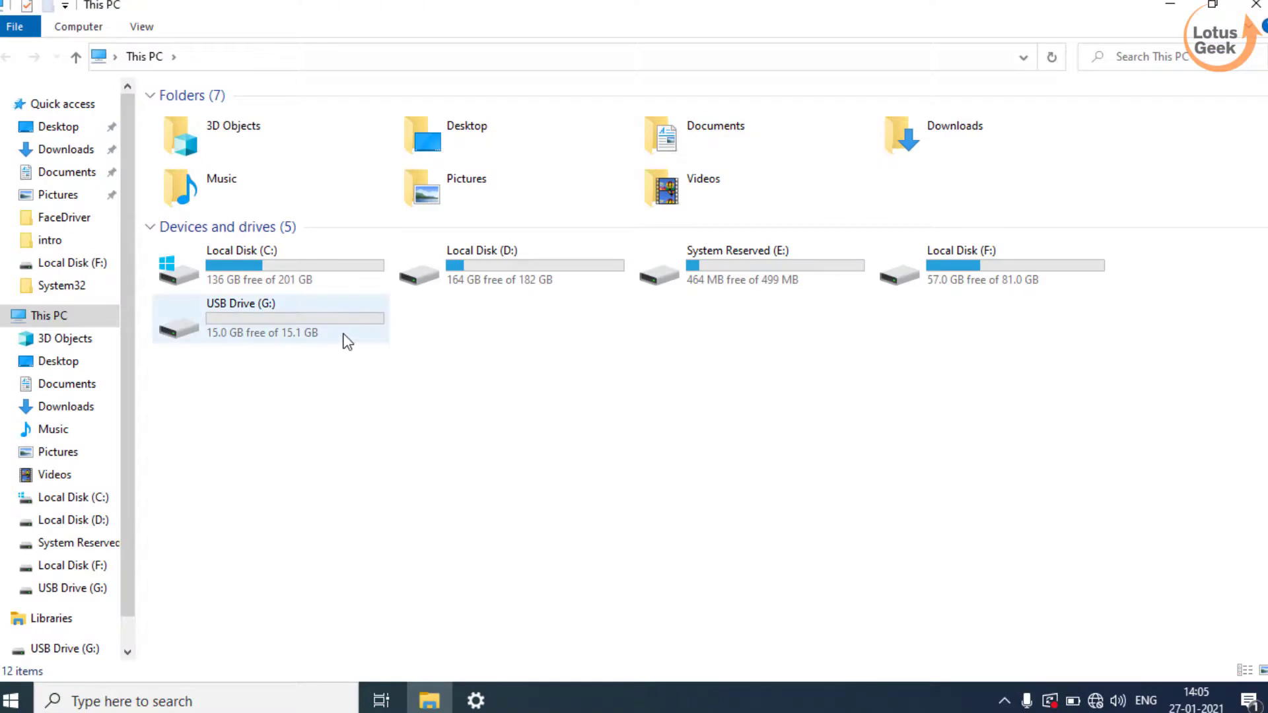
left_click(344, 343)
double_click(309, 337)
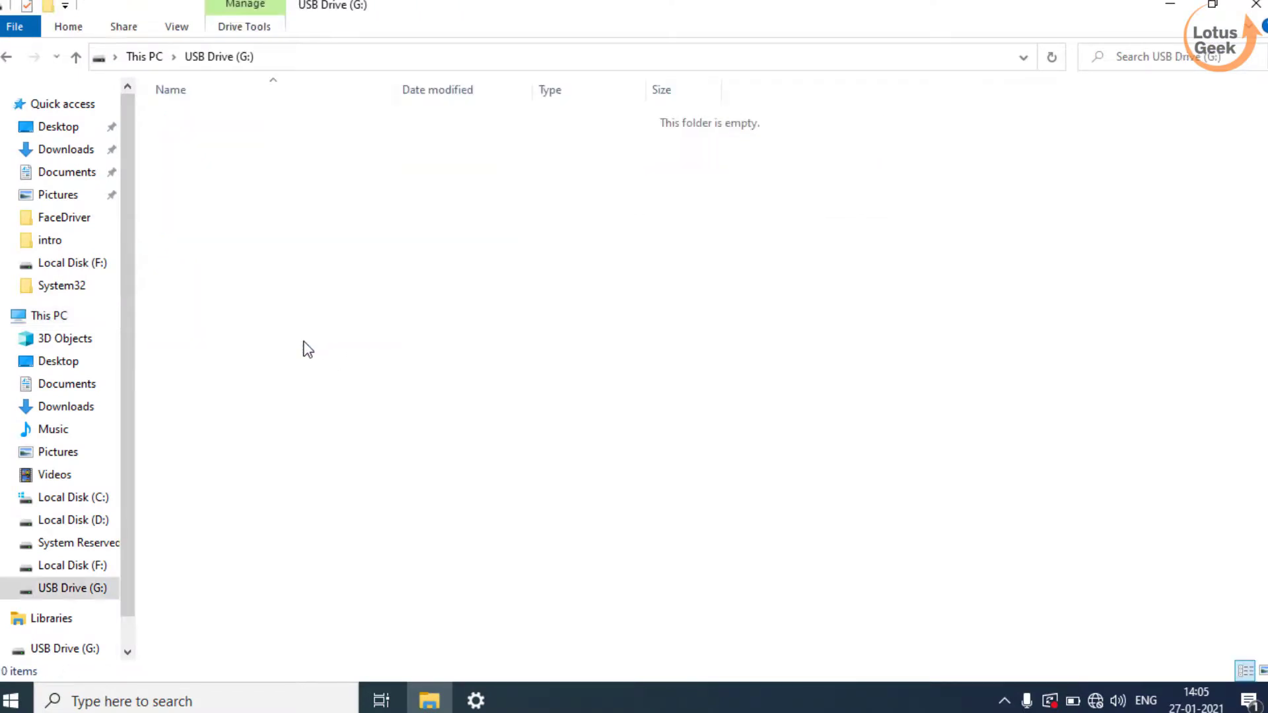
left_click(1254, 5)
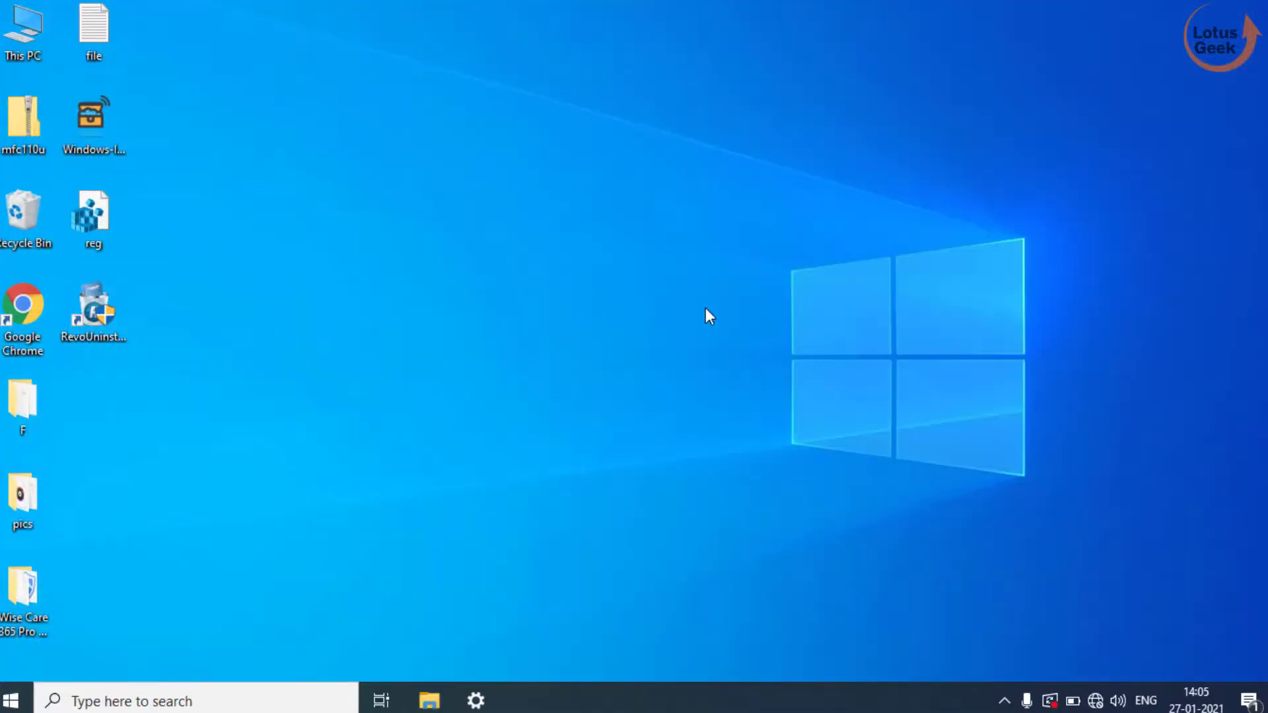